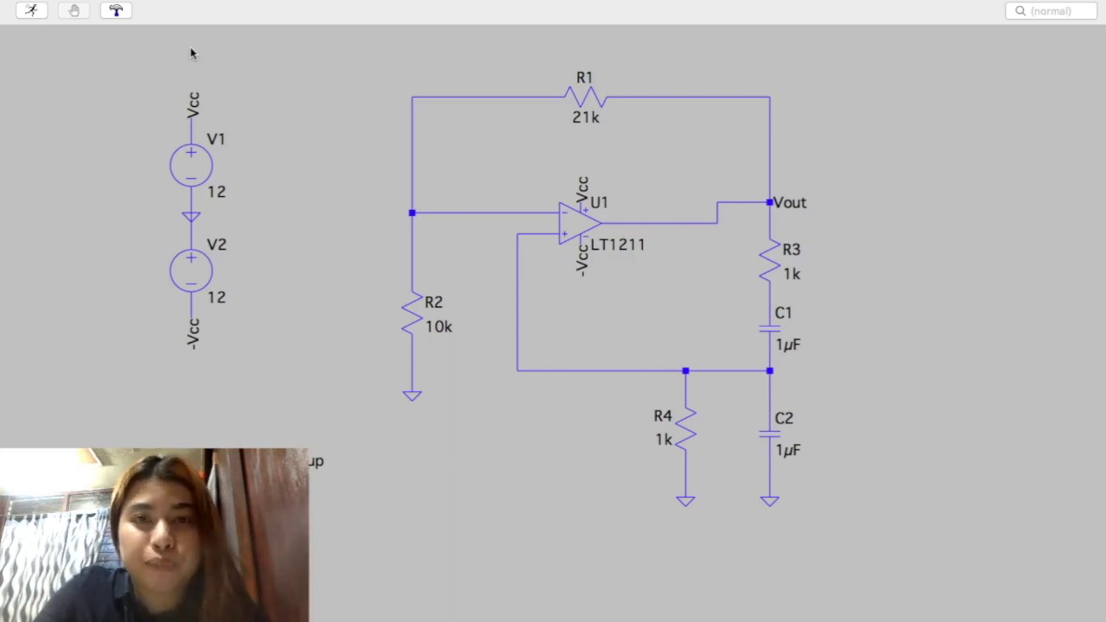
Step: Draw dashed rectangles around the R3, C1, R4, C2 network and around R2
scroll(775, 591, down, 1)
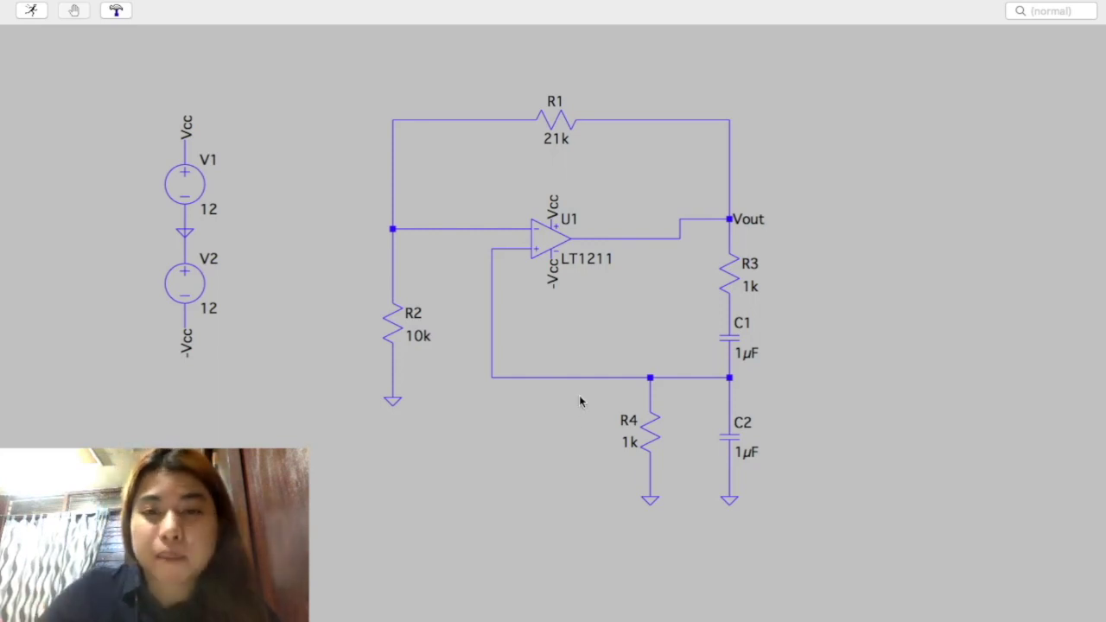
right_click(506, 413)
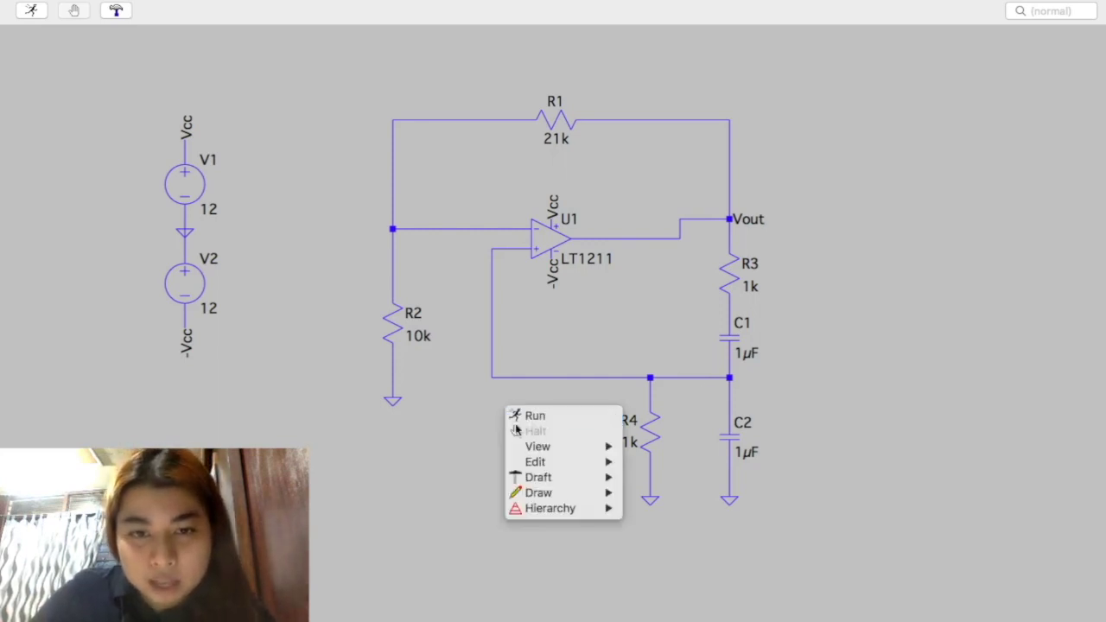
mouse_move(559, 497)
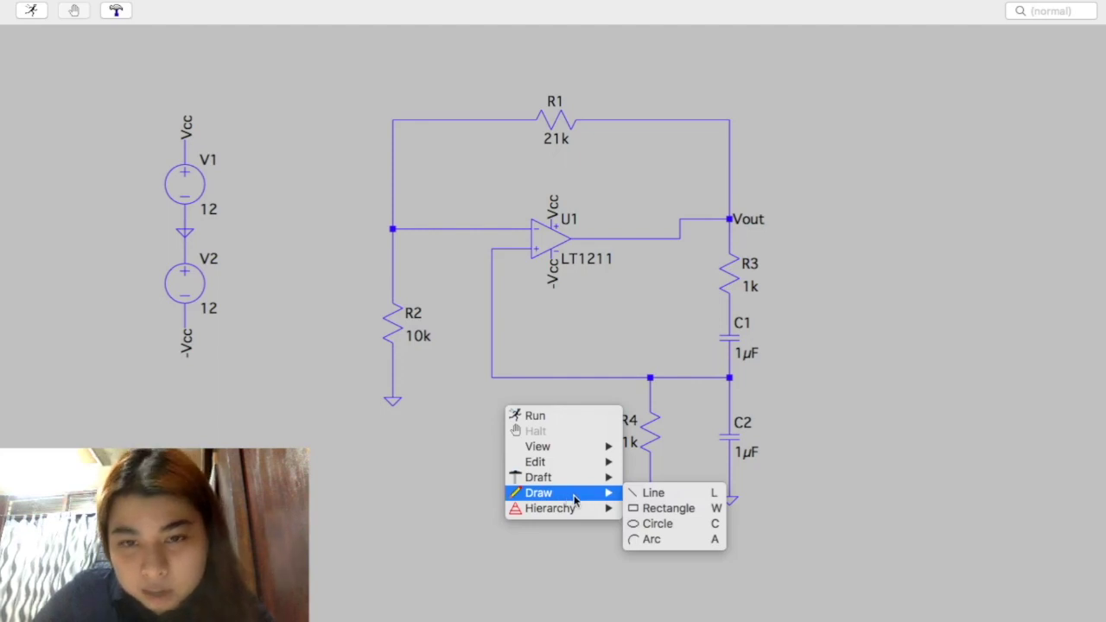
click(640, 508)
click(624, 246)
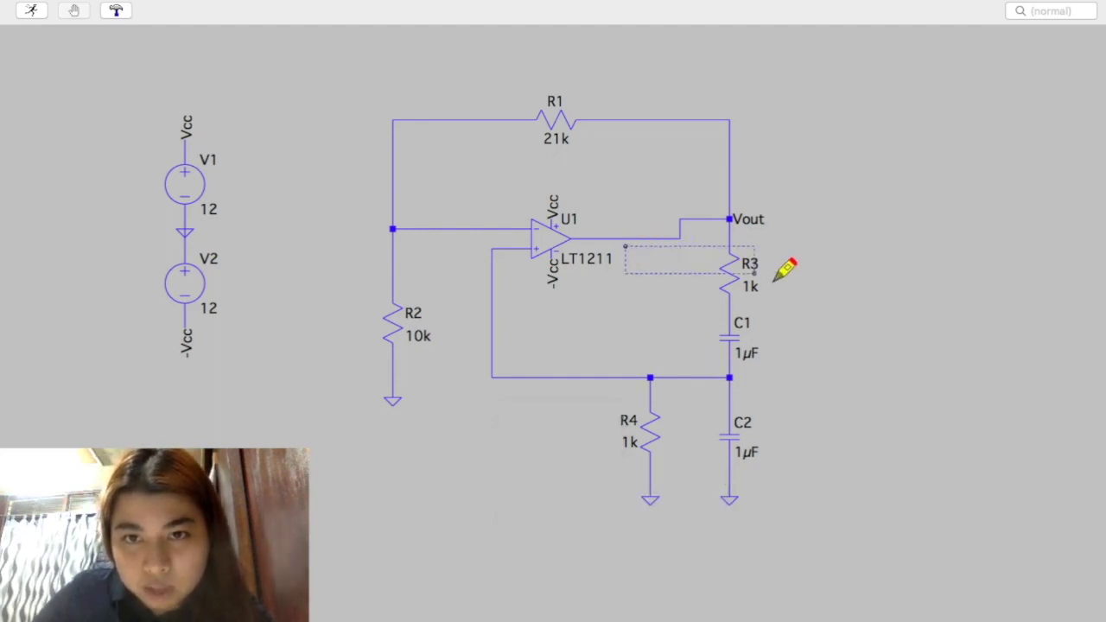
click(821, 537)
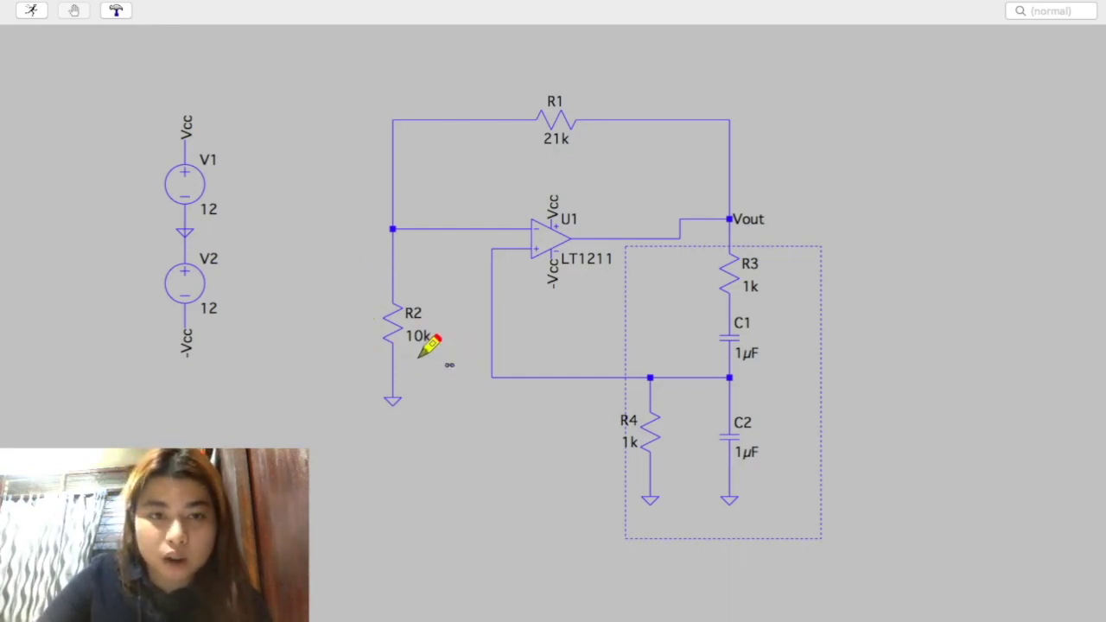
mouse_move(450, 365)
mouse_down()
mouse_move(358, 205)
mouse_move(363, 89)
mouse_move(341, 77)
mouse_move(343, 94)
mouse_up()
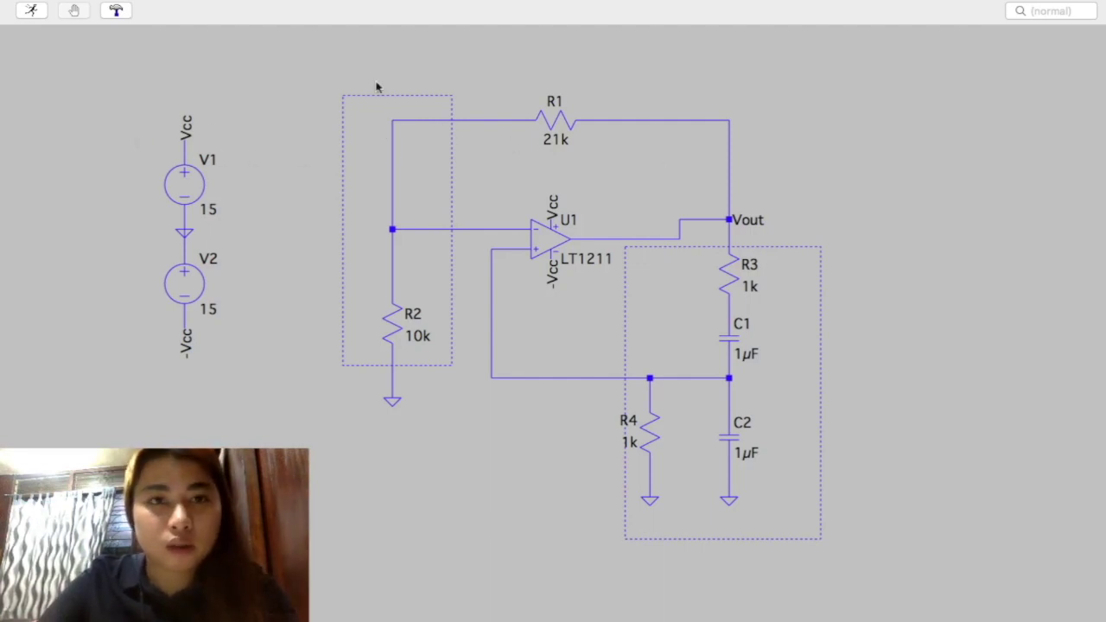
Step: Run the simulation and tile the schematic and FinalProject.raw plot side by side
click(34, 13)
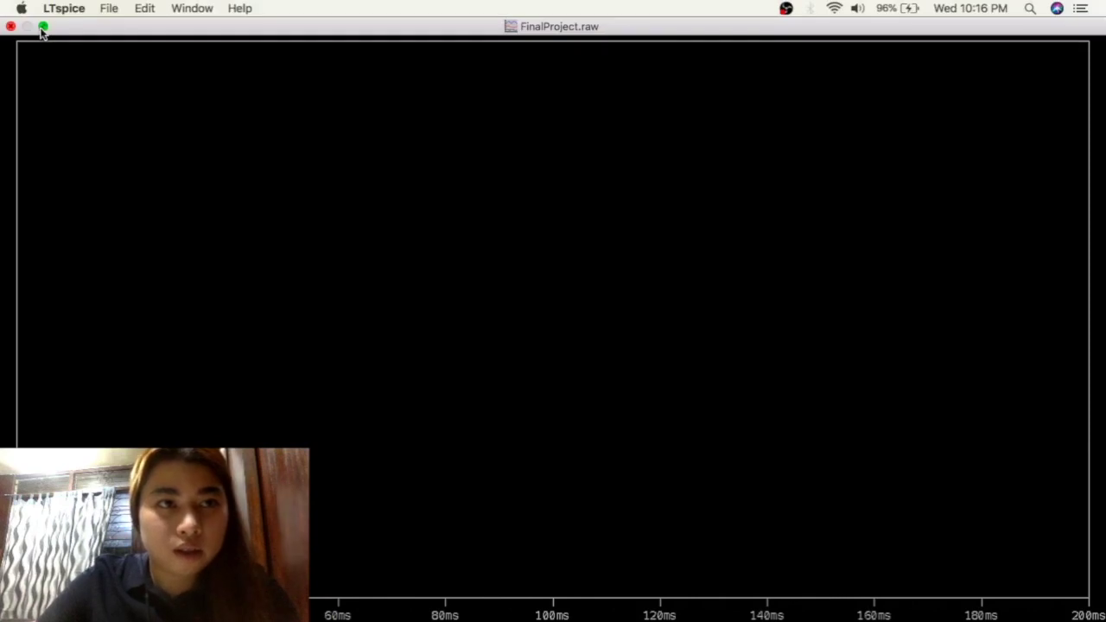
click(41, 28)
click(761, 594)
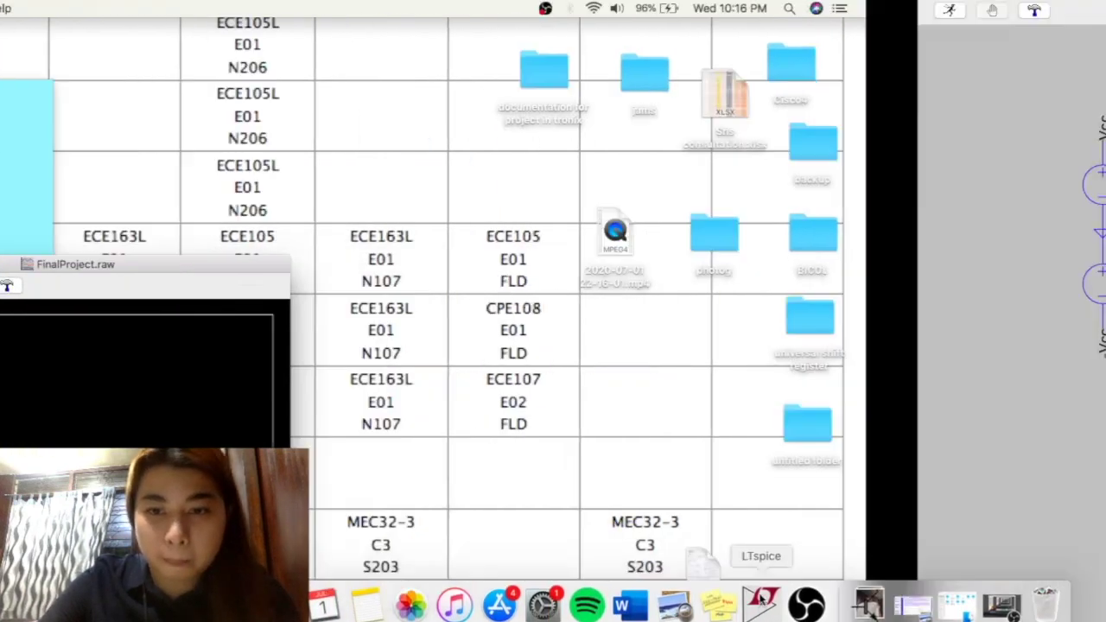
click(43, 27)
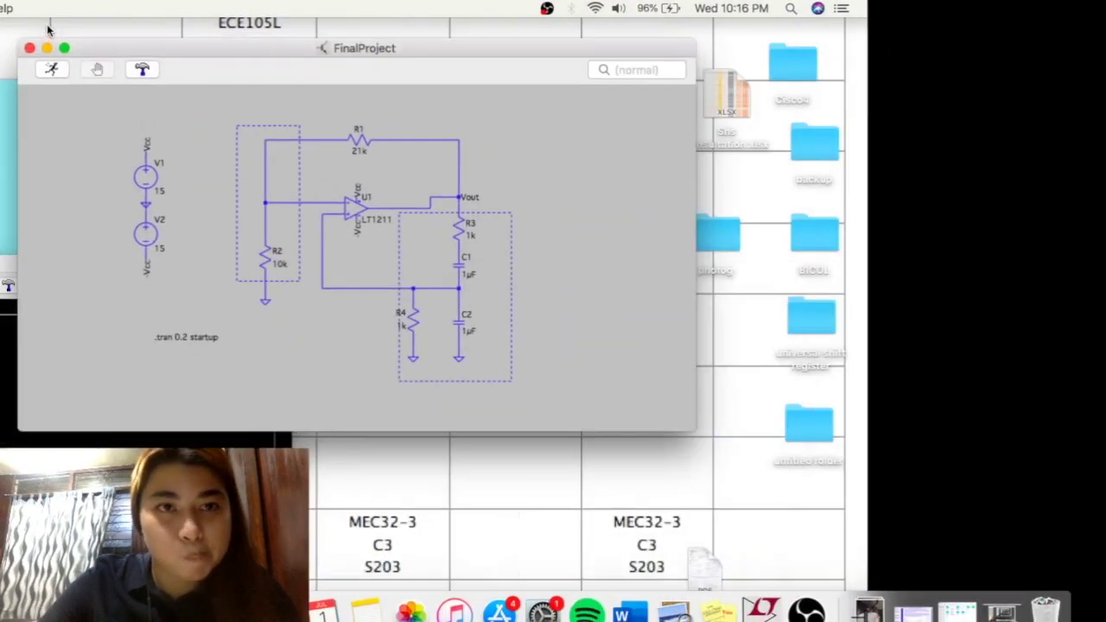
click(476, 476)
drag(421, 278, 866, 137)
click(483, 184)
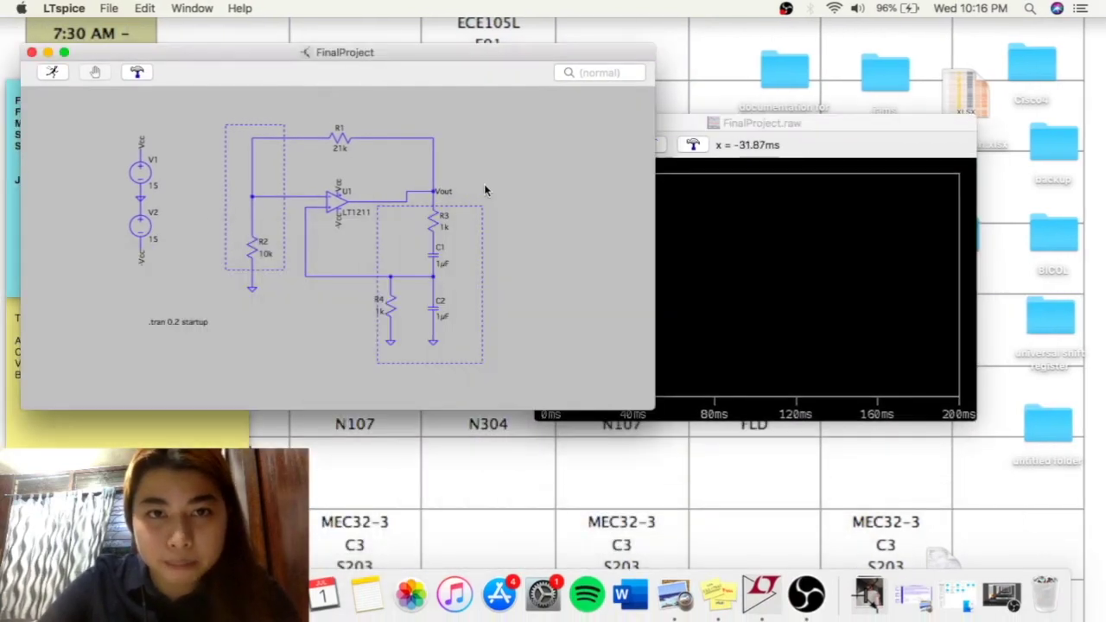
Step: Plot V(vout) from the Vout net and enlarge and reposition the plot window
click(437, 192)
drag(947, 122, 935, 26)
drag(966, 325, 1061, 448)
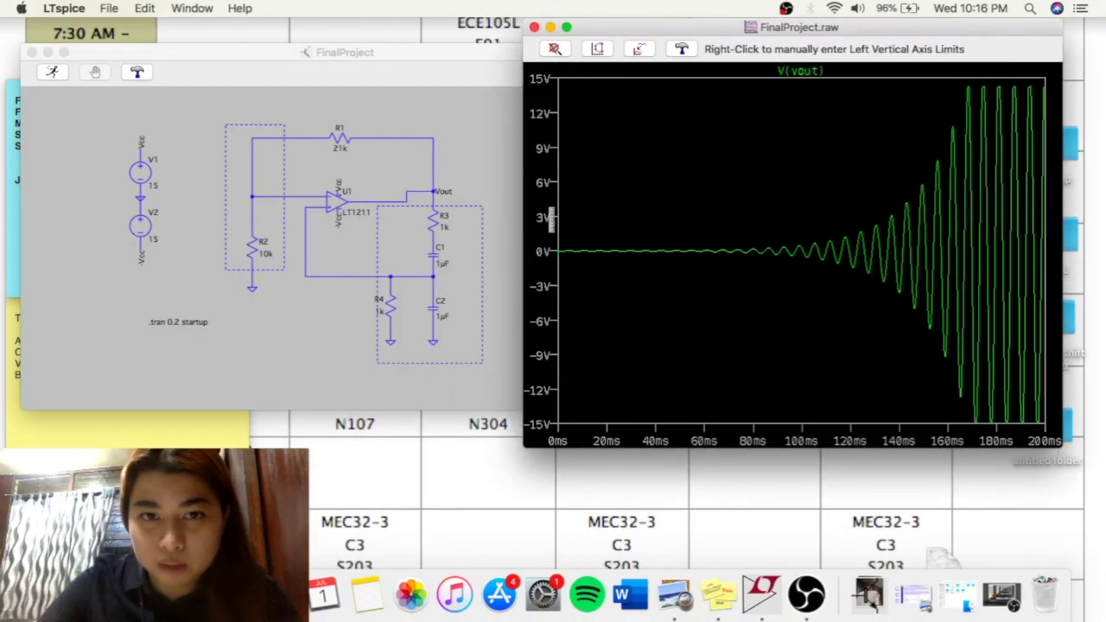
drag(795, 29, 741, 51)
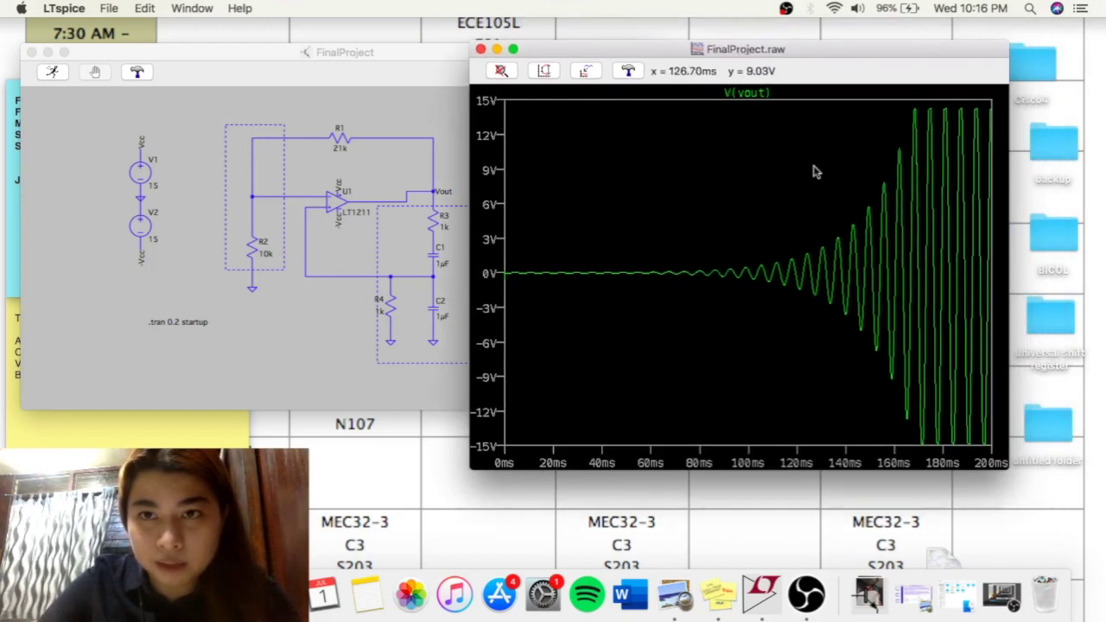
Step: Zoom the V(vout) plot into the 150–200 ms region of steady ±15 V oscillation
drag(884, 108, 994, 448)
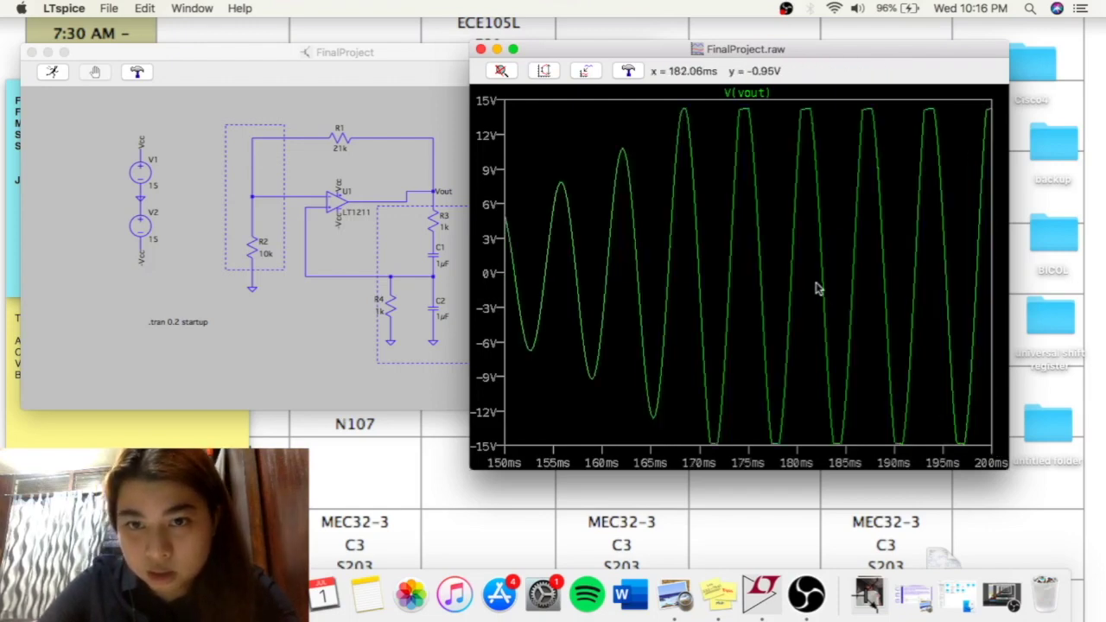
drag(774, 275, 774, 264)
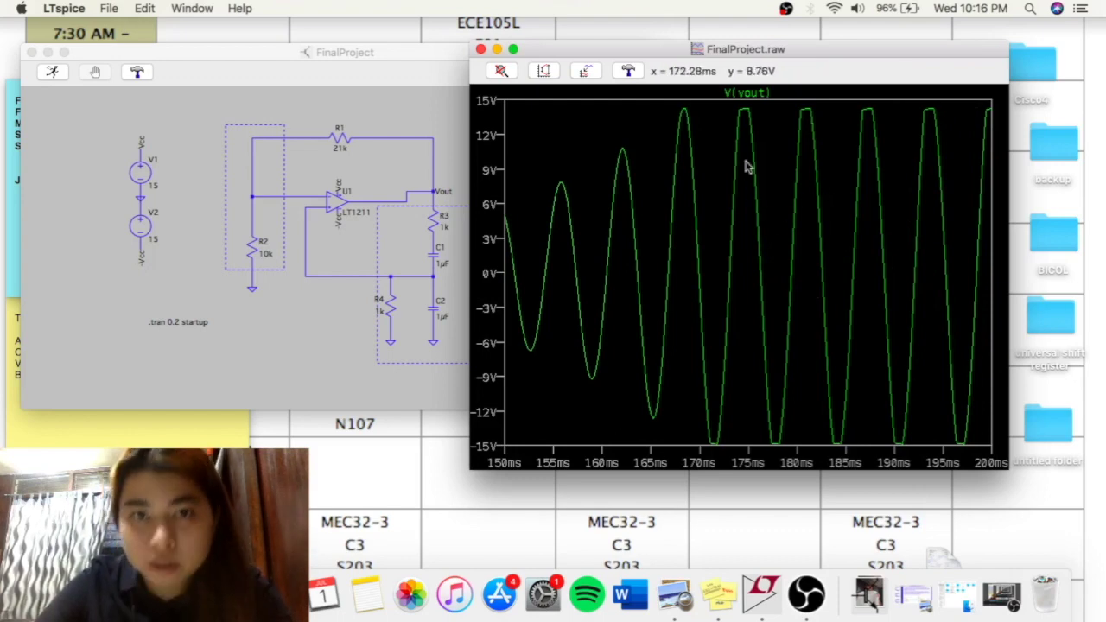
Step: Put Cursor 1 on the V(vout) trough at about 177.9 ms, −14.85 V, then add a second cursor
click(747, 95)
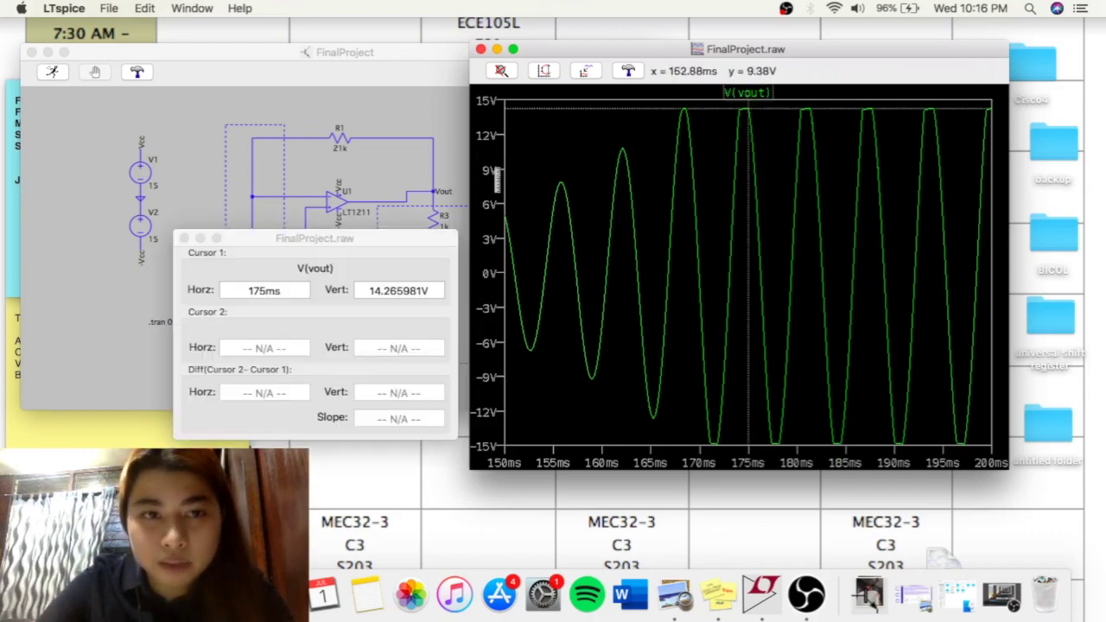
drag(340, 240, 317, 132)
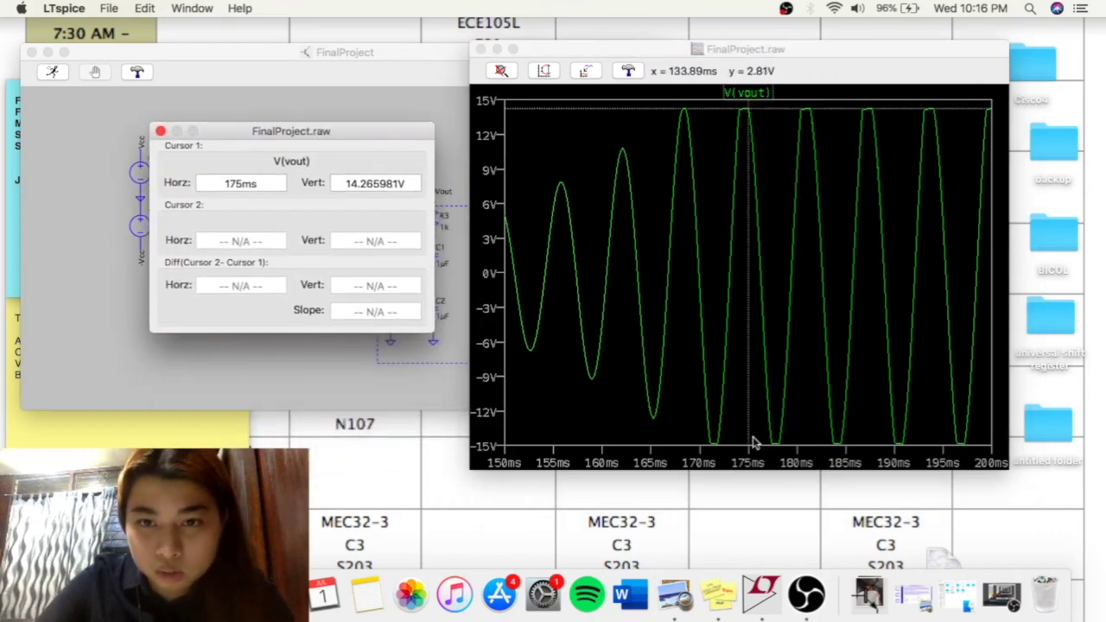
click(749, 440)
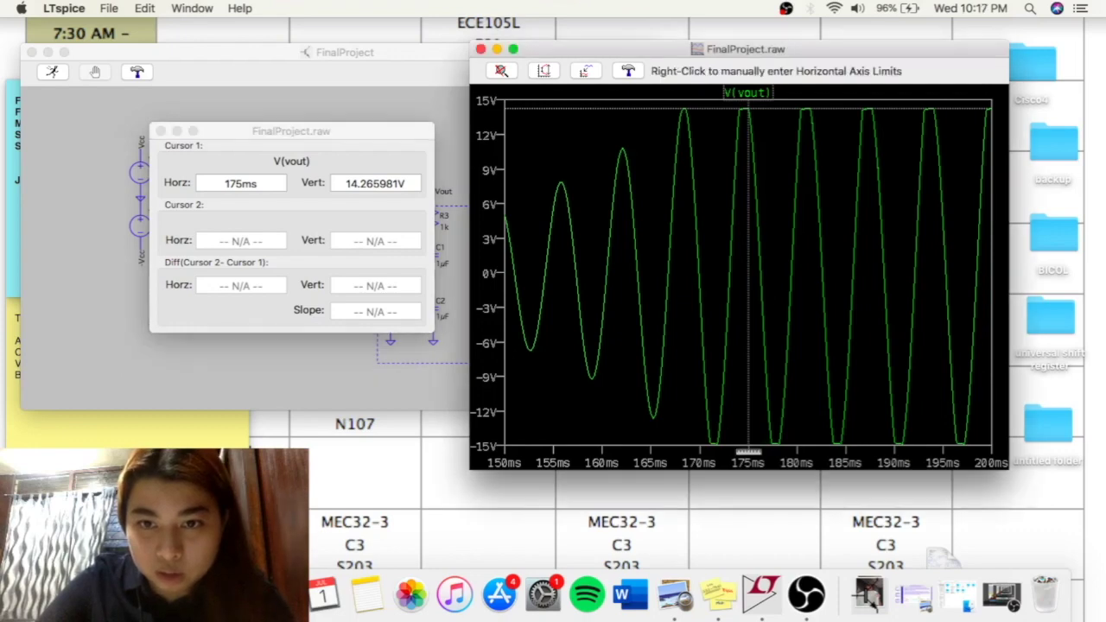
drag(749, 440, 777, 446)
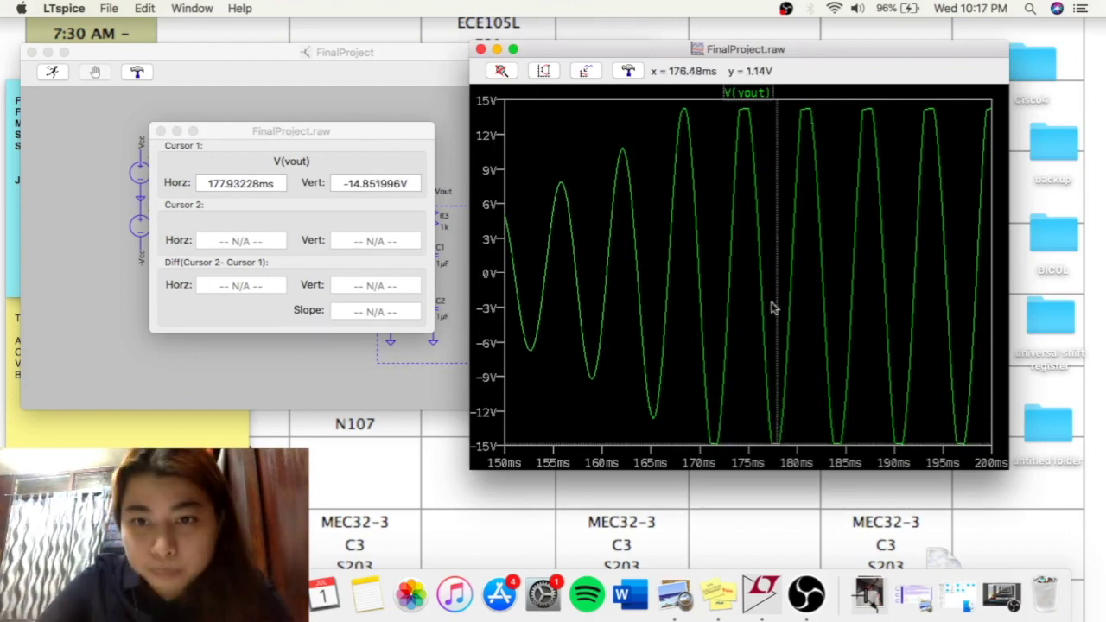
drag(777, 440, 777, 441)
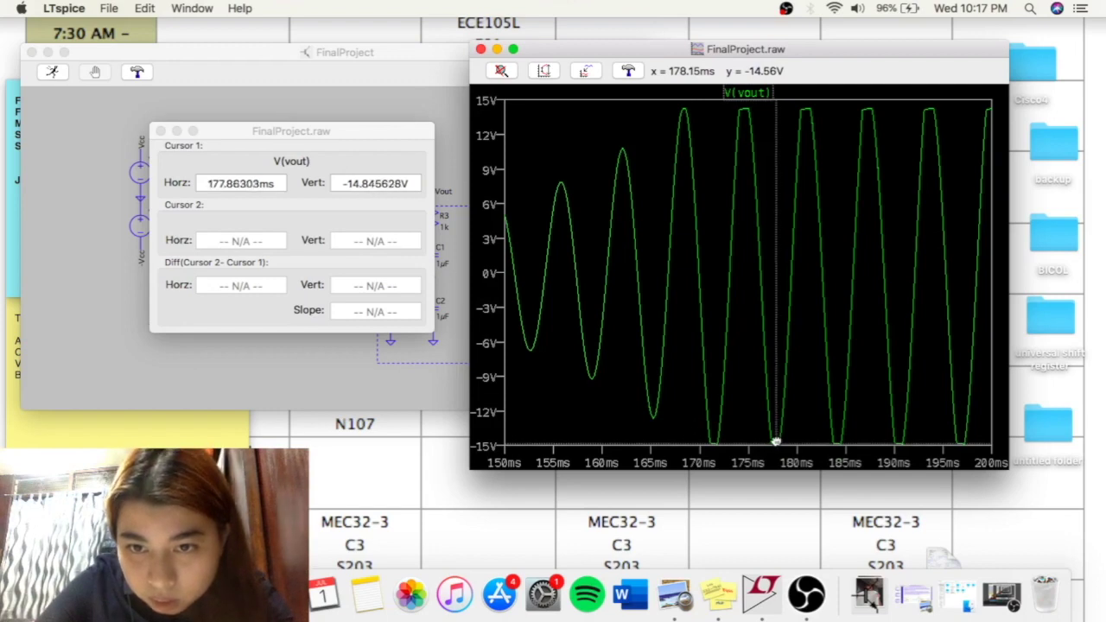
click(752, 94)
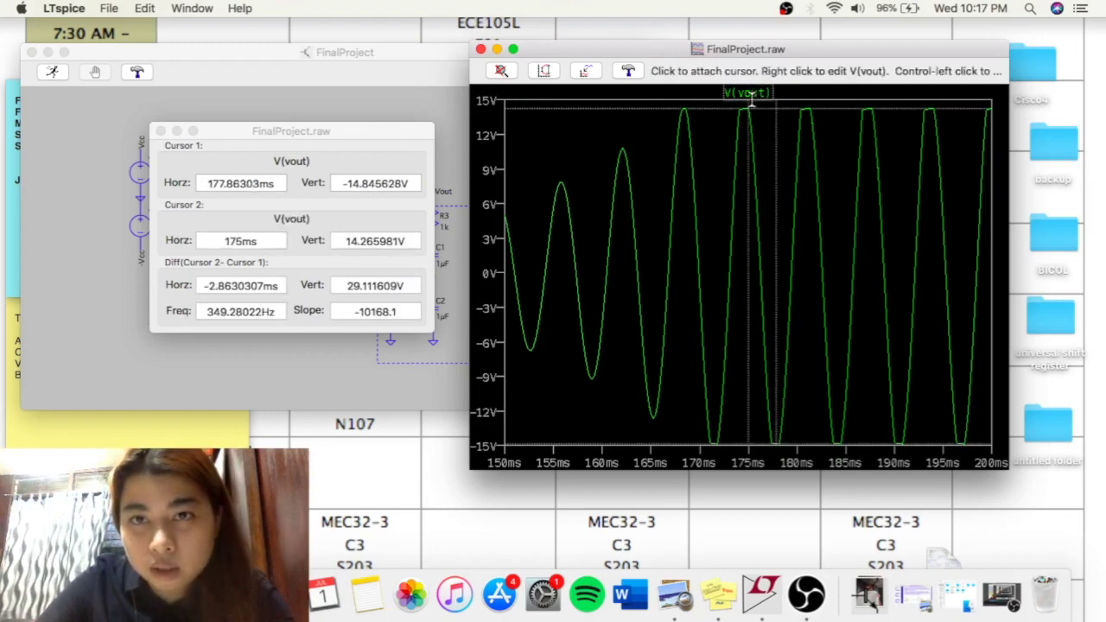
Step: Drag Cursor 2 to the next trough at 184.08 ms, reading a 6.22 ms period (160.86 Hz)
mouse_move(751, 113)
mouse_down()
mouse_move(839, 318)
mouse_move(837, 446)
mouse_up()
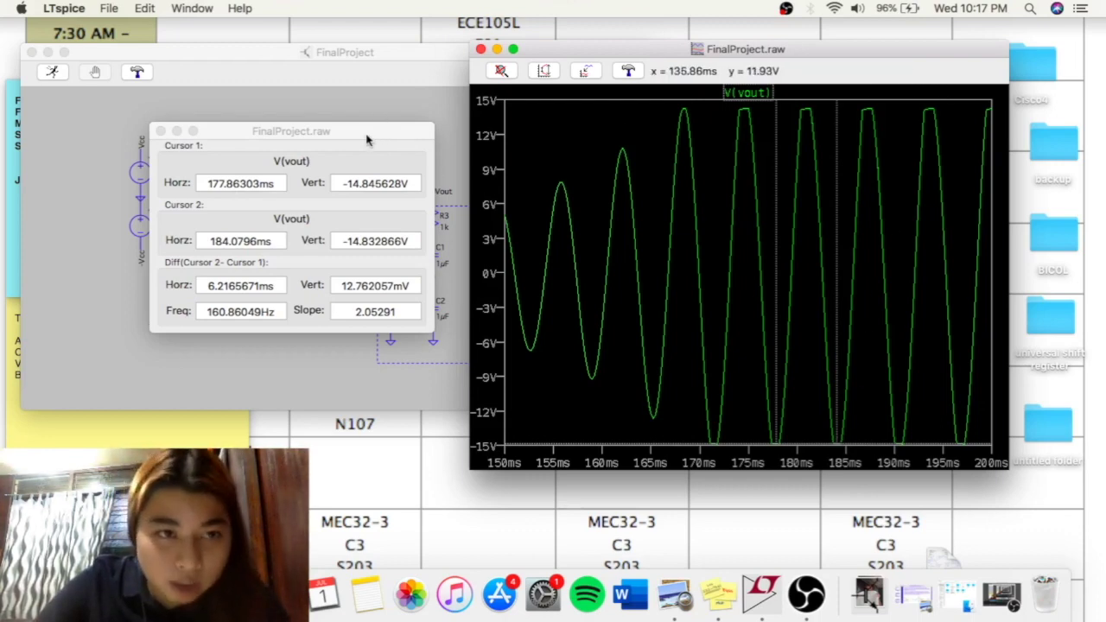
drag(363, 133, 385, 50)
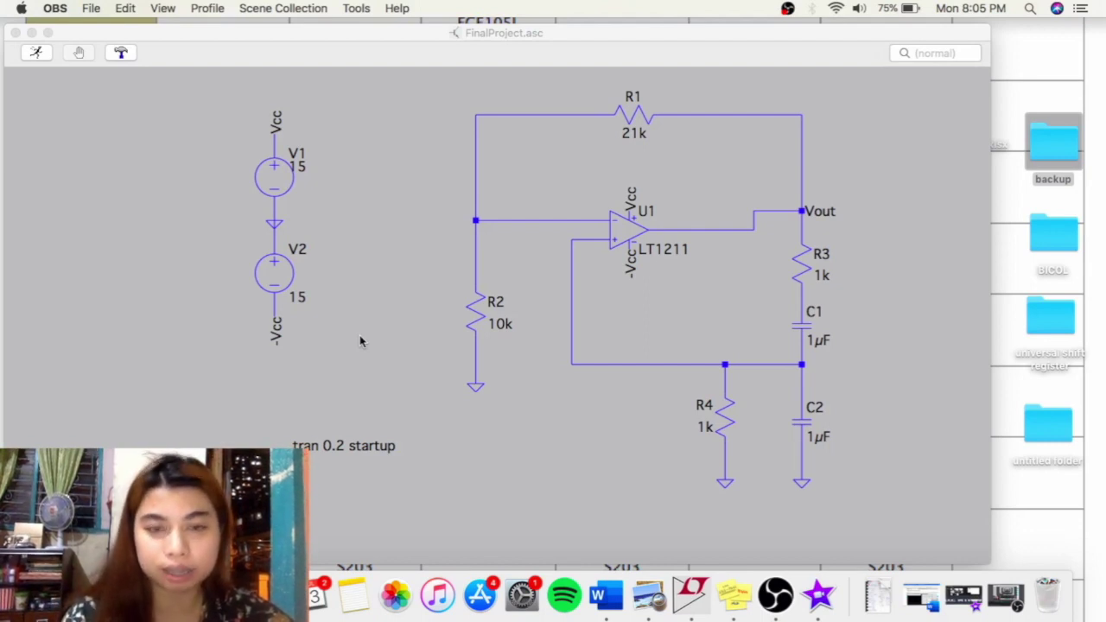
Step: Rerun the simulation, plot V(vout) and move the waveform plot to the top left
click(36, 55)
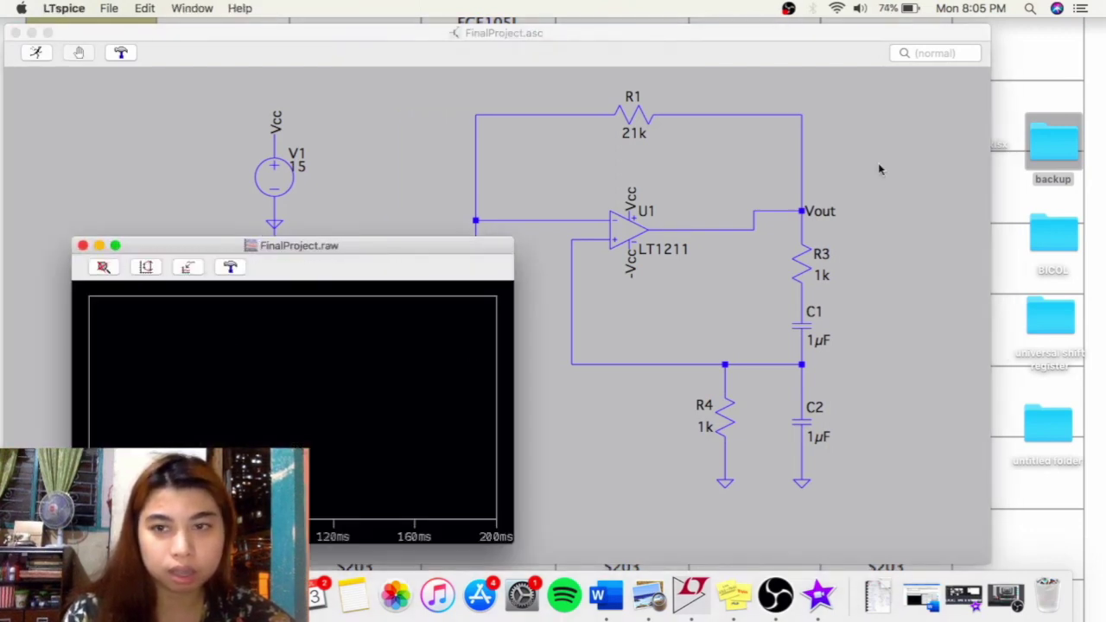
click(804, 213)
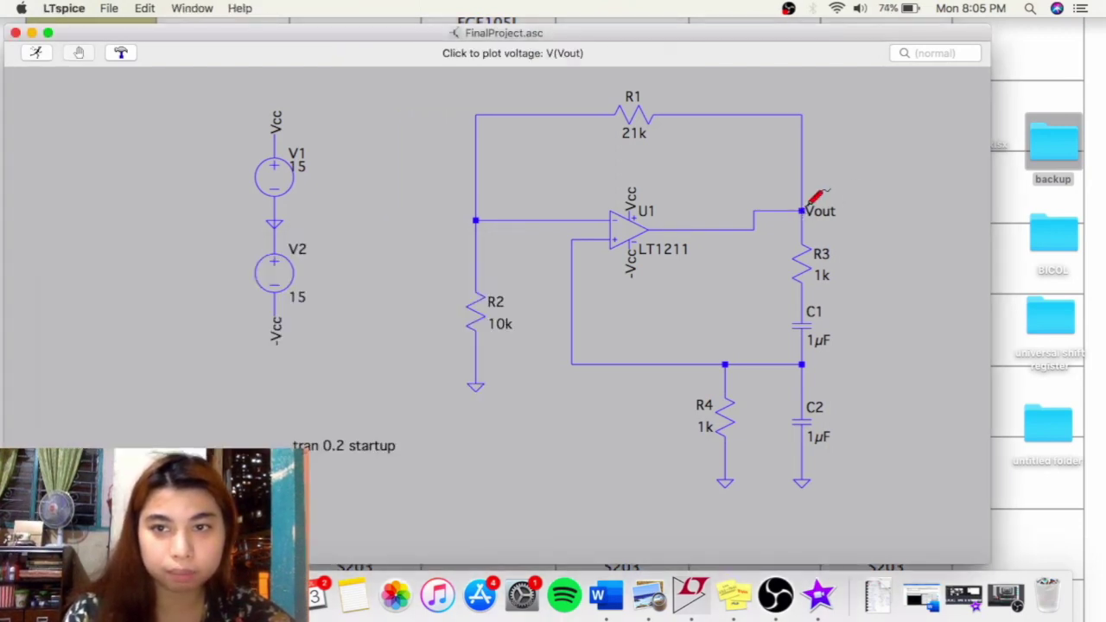
key(ctrl+Up)
click(308, 434)
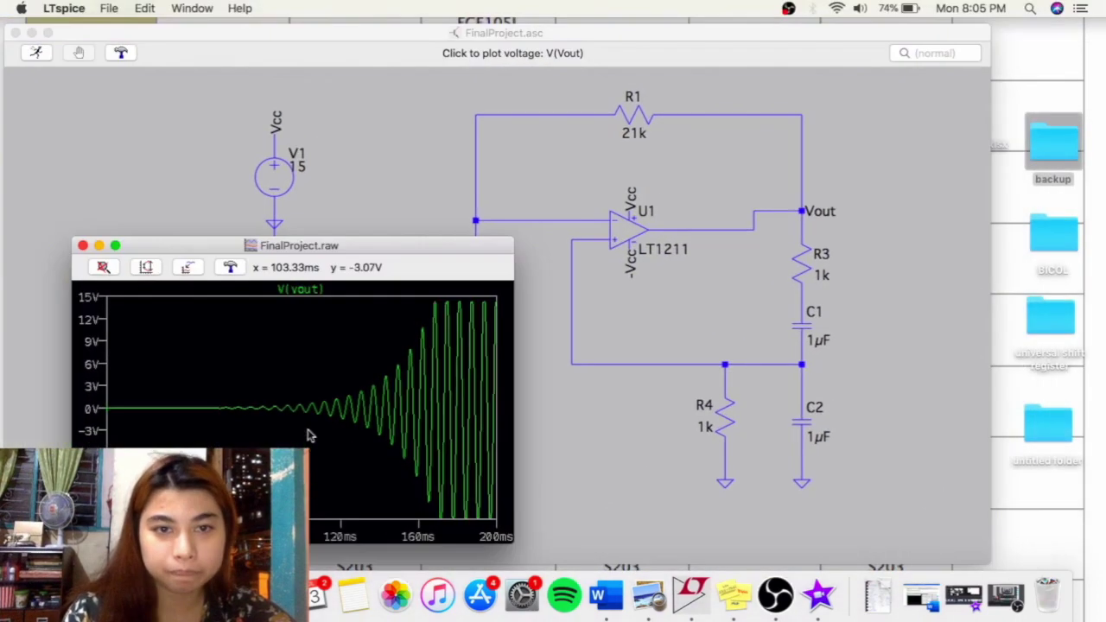
drag(305, 252, 240, 59)
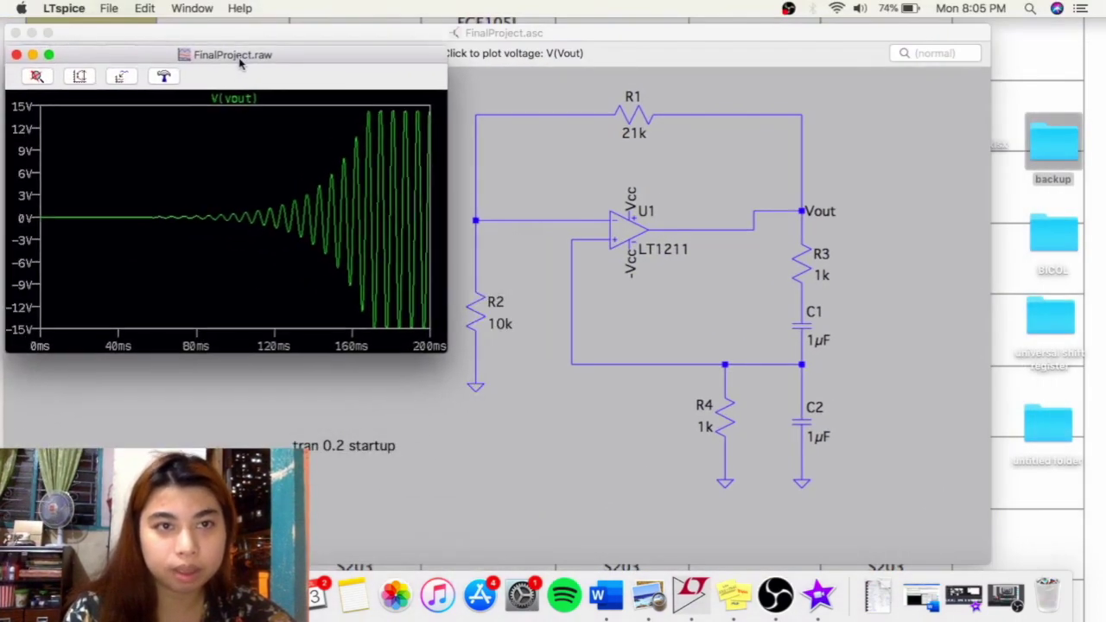
Step: Compute an FFT of V(vout) over the full simulation
right_click(223, 161)
mouse_move(264, 201)
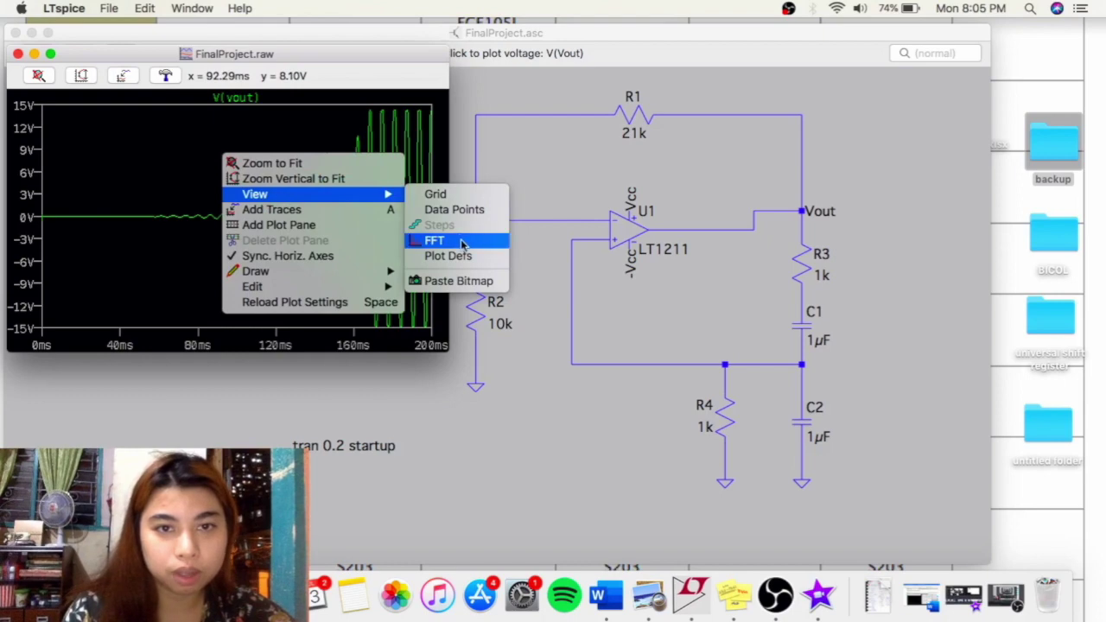
click(435, 240)
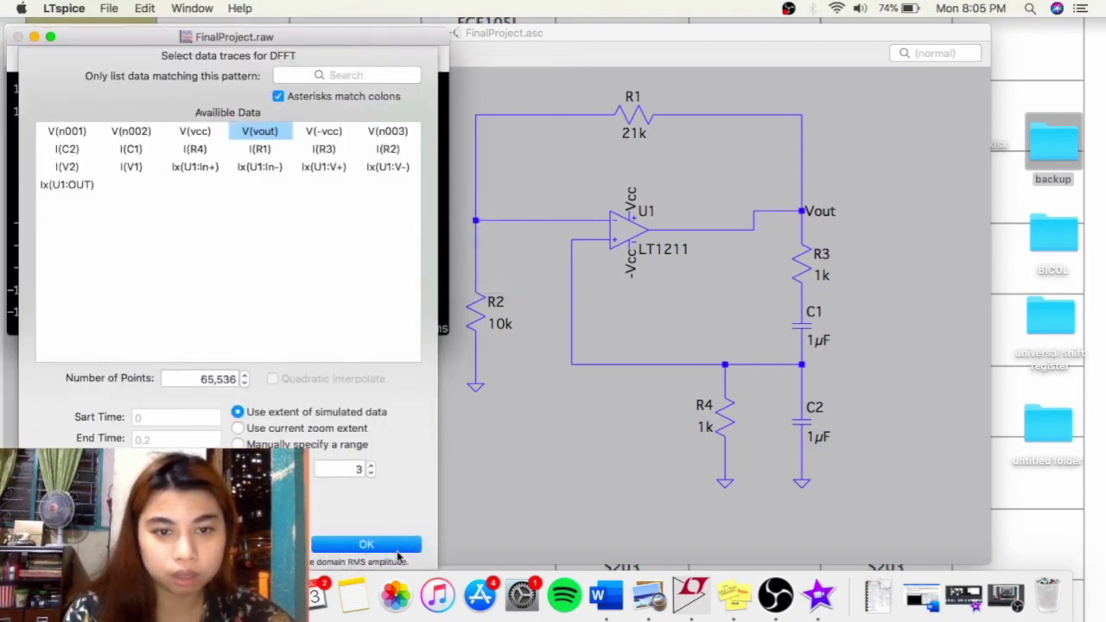
click(388, 543)
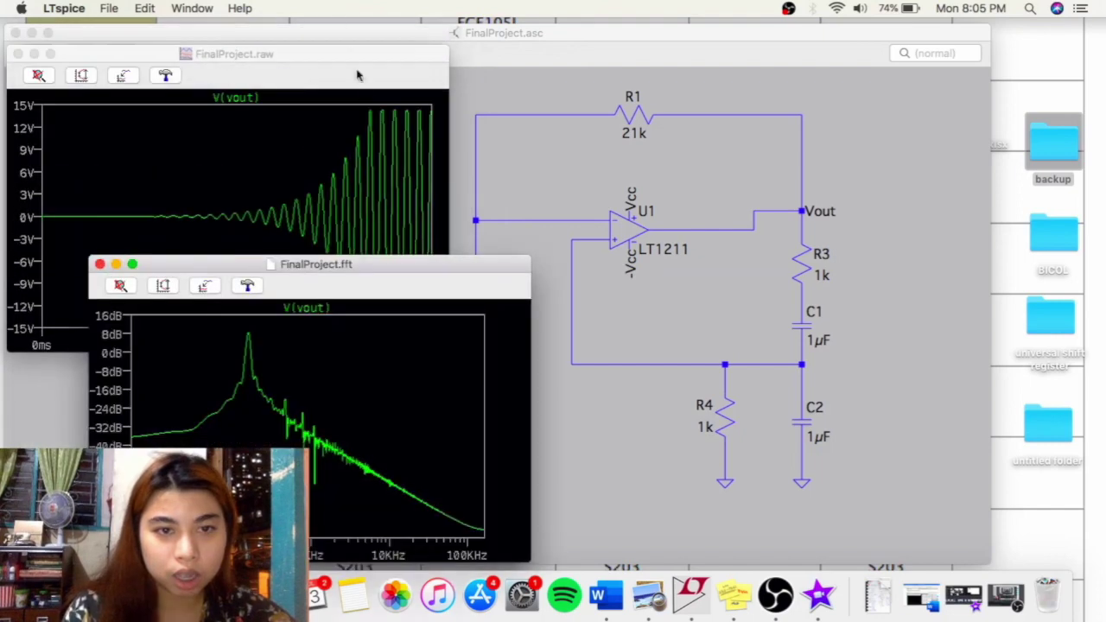
Step: Enlarge and reposition the FFT spectrum window
drag(391, 265, 505, 62)
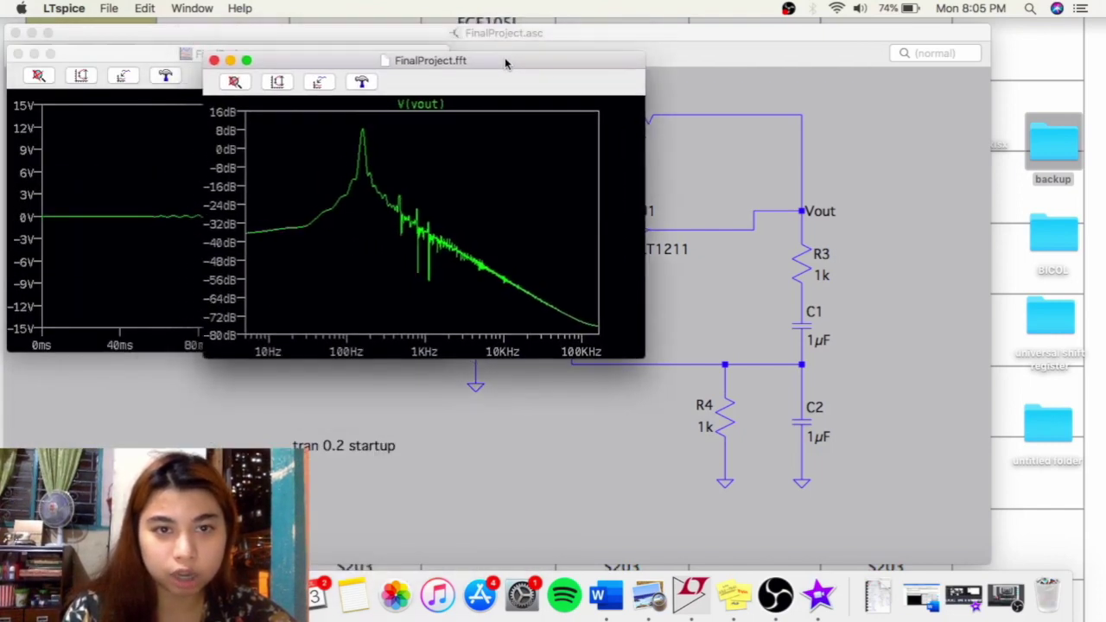
drag(638, 356, 792, 455)
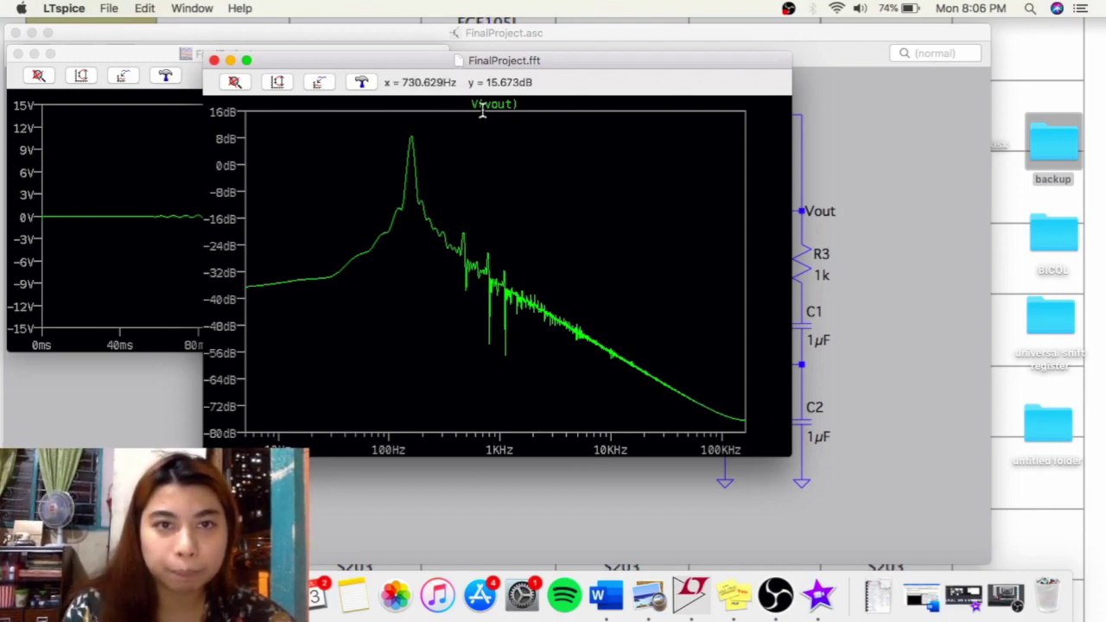
drag(447, 62, 445, 141)
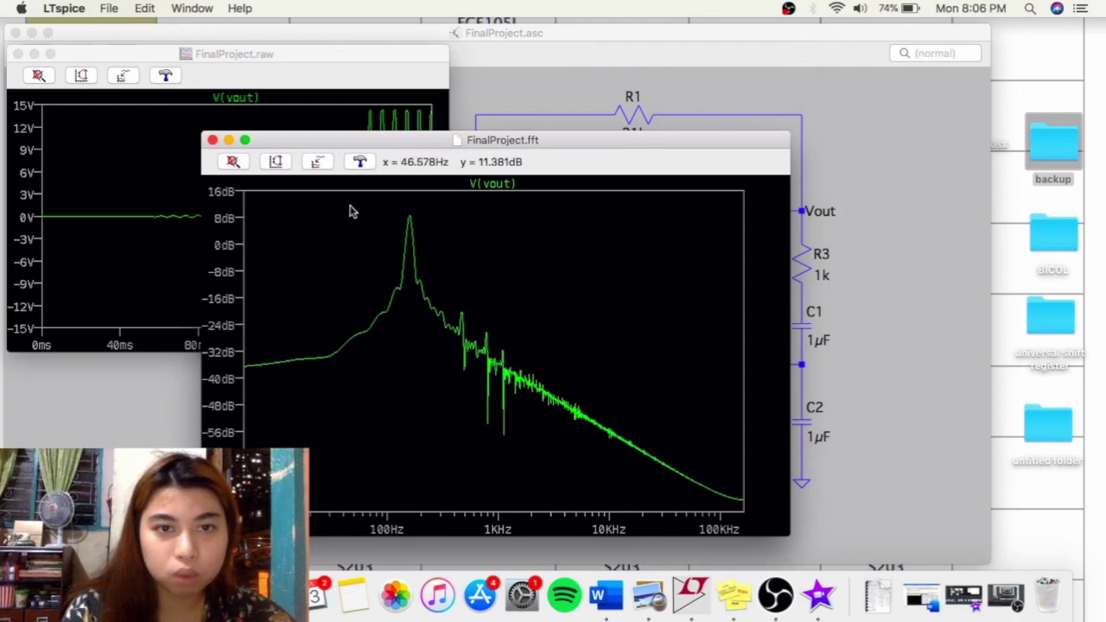
Step: Zoom in on the main spectral peak and place a V(vout) cursor on it near 160 Hz
drag(347, 205, 459, 315)
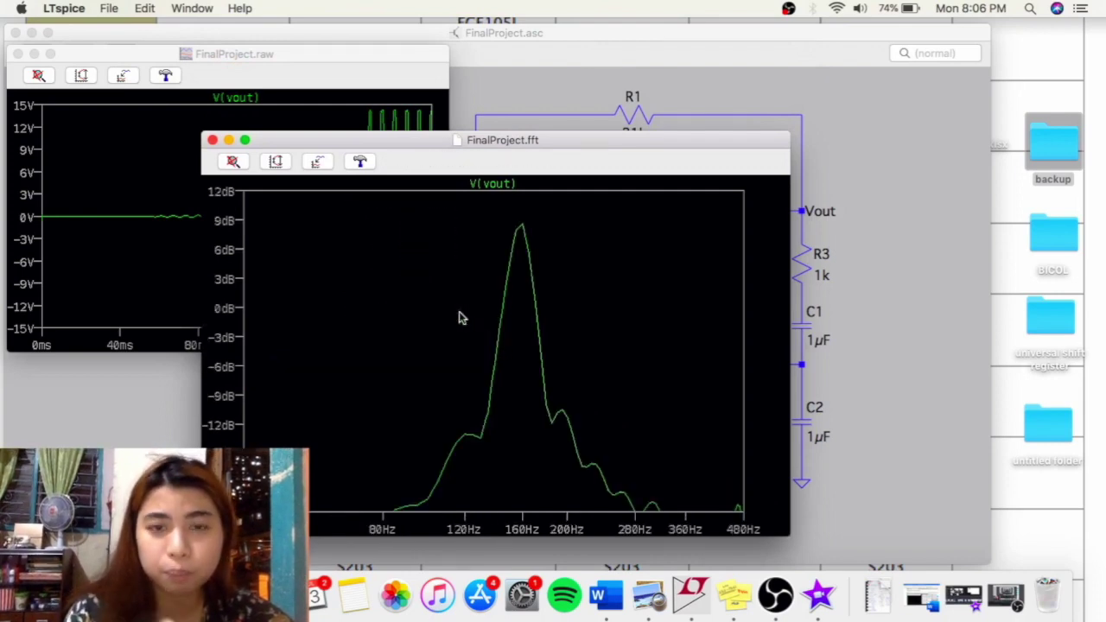
click(485, 183)
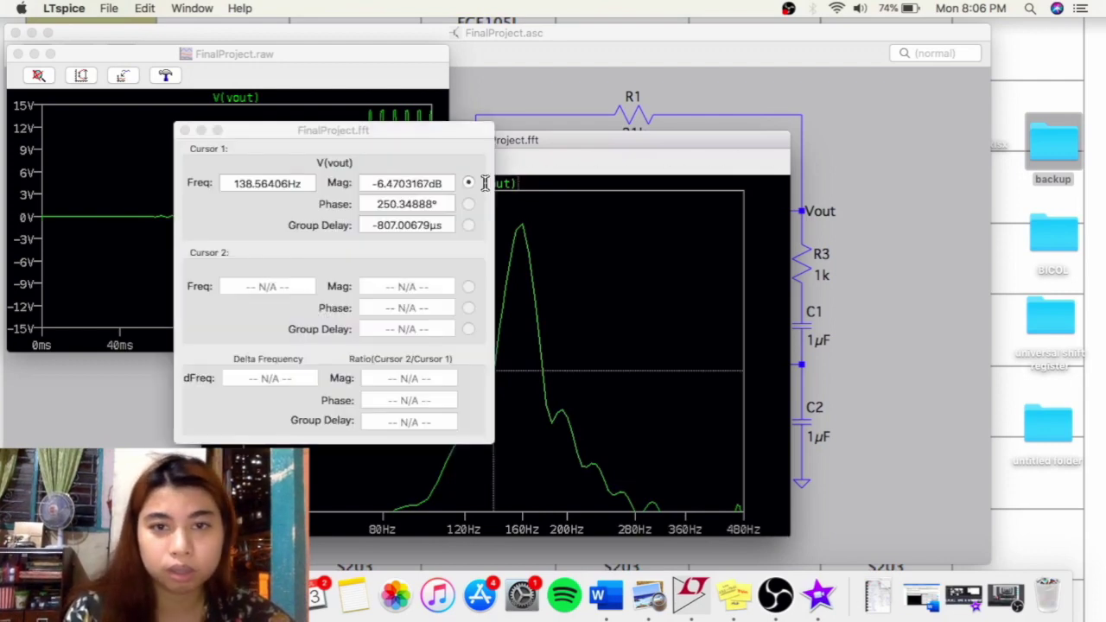
click(602, 328)
mouse_move(496, 374)
mouse_down()
mouse_move(531, 257)
mouse_move(522, 226)
mouse_up()
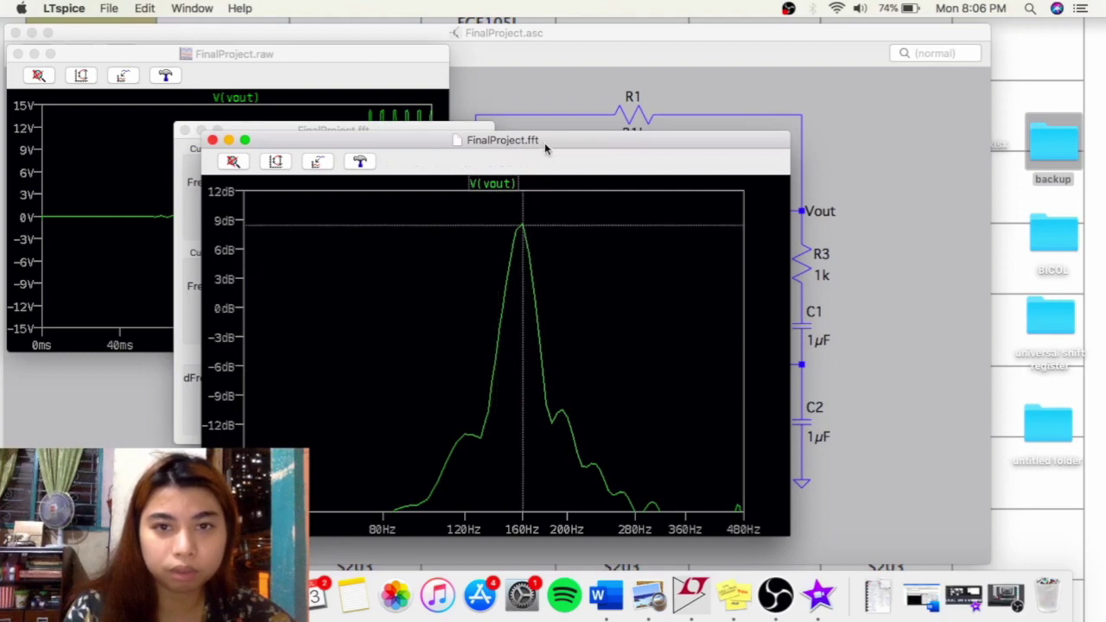
drag(545, 143, 787, 164)
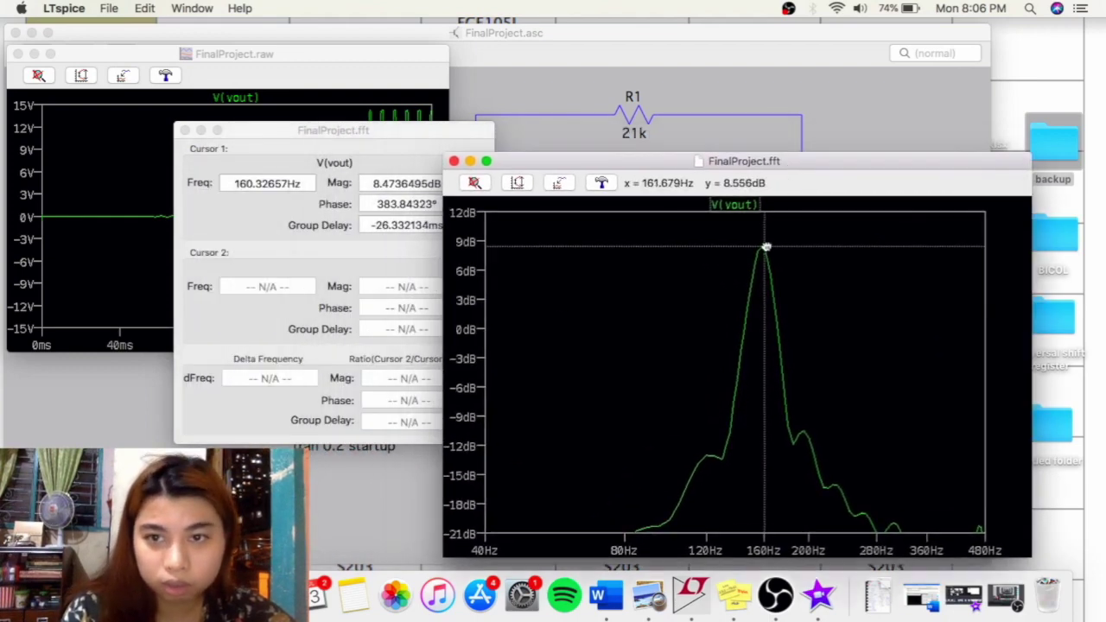
drag(764, 249, 763, 249)
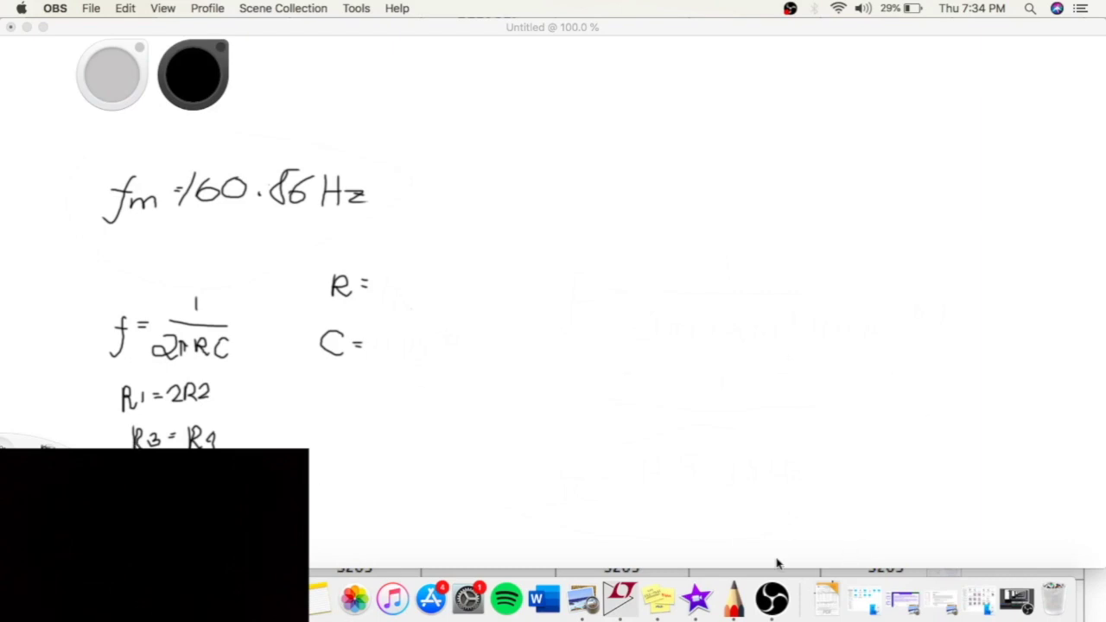
Step: Bring the Wien bridge schematic back and open the dotted rectangle's line style settings
click(620, 599)
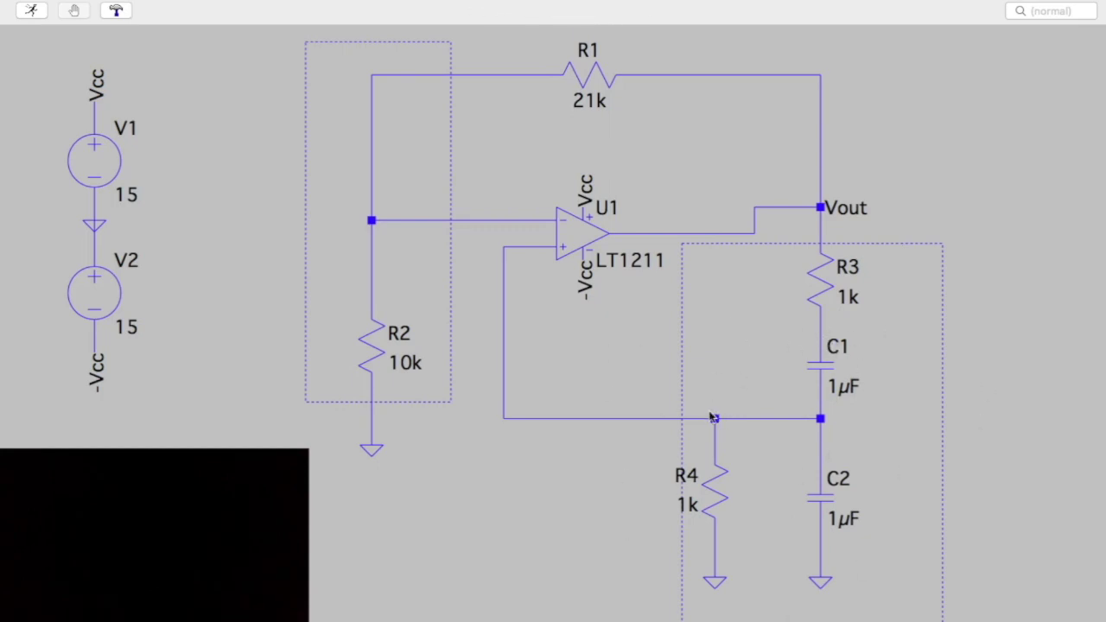
right_click(682, 440)
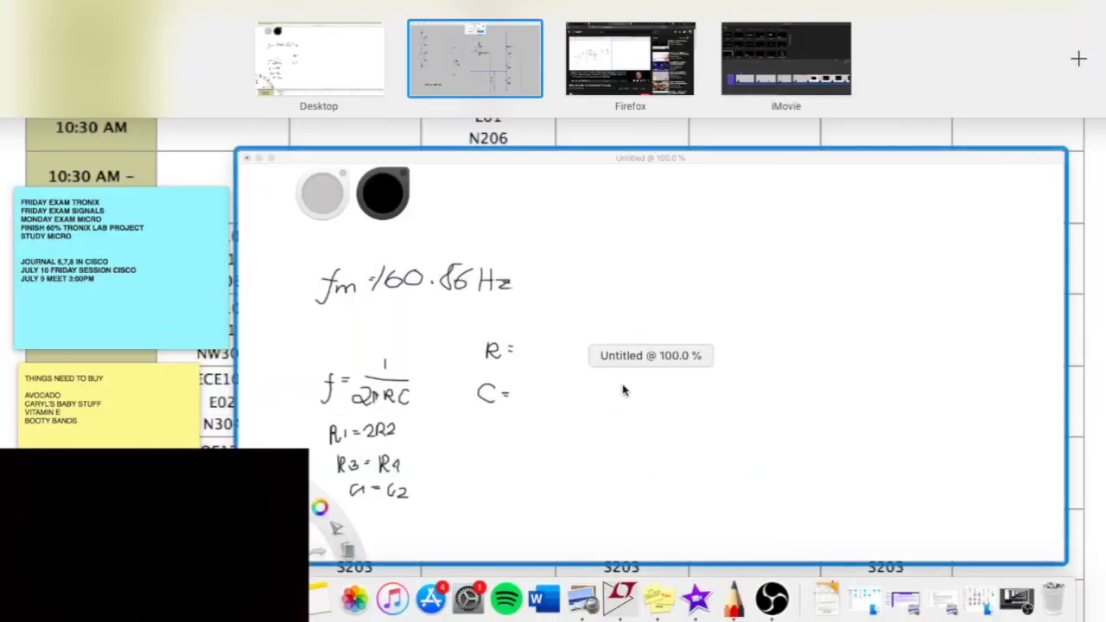
Step: Write R = 1×10³ and C = 1×10⁻⁶ on the calculation sheet
click(775, 348)
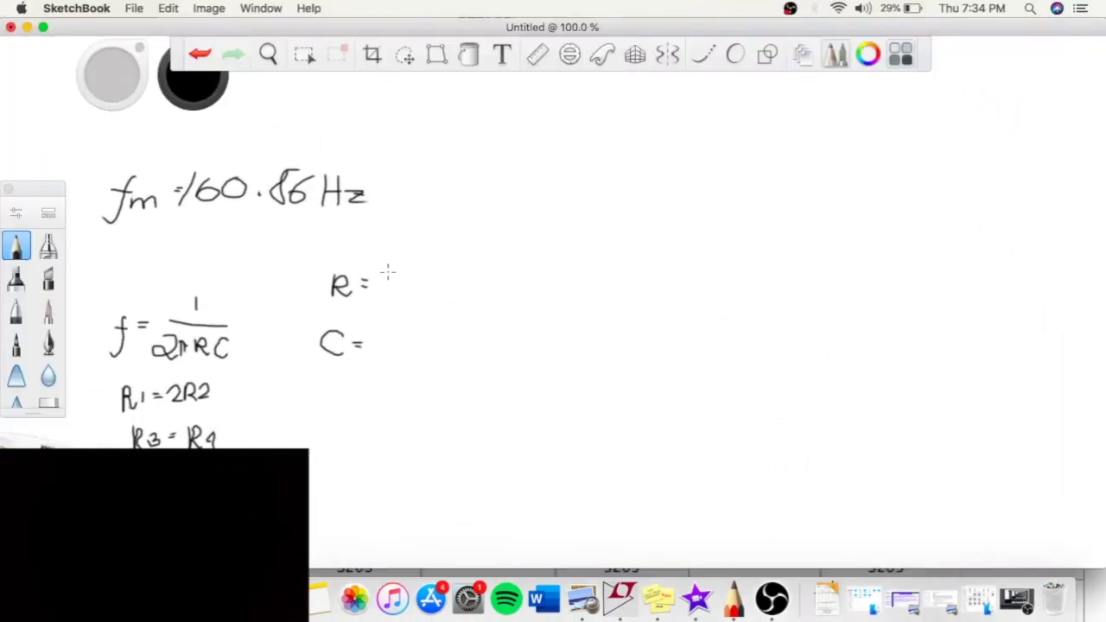
mouse_move(388, 276)
mouse_down()
mouse_move(414, 299)
mouse_move(417, 280)
mouse_move(379, 301)
mouse_move(449, 285)
mouse_move(461, 303)
mouse_move(484, 273)
mouse_up()
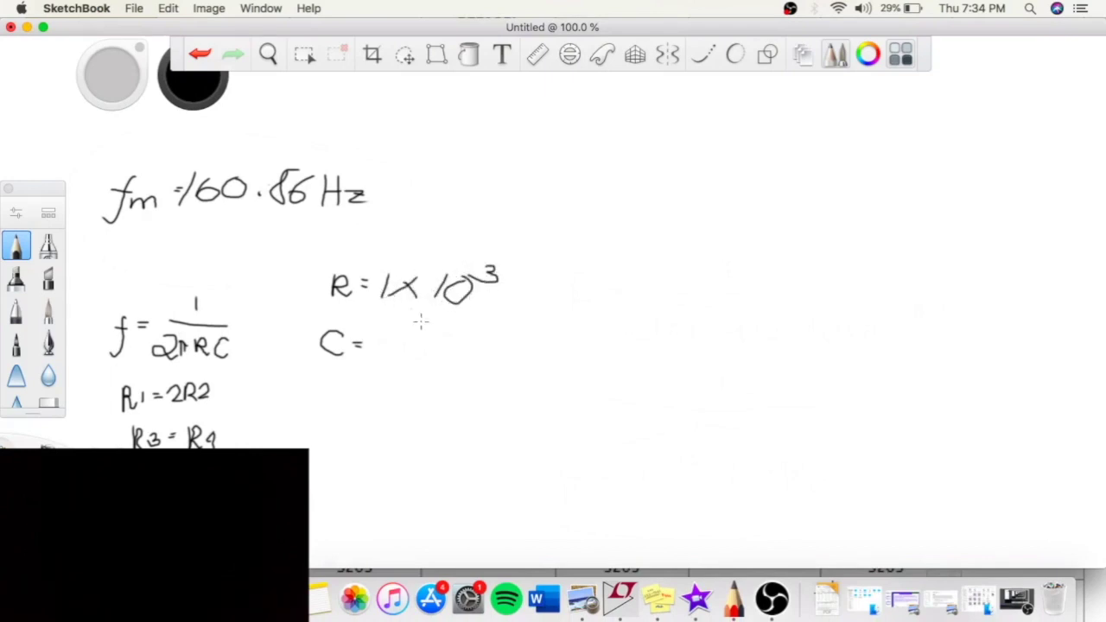
mouse_move(383, 337)
mouse_down()
mouse_move(377, 363)
mouse_move(414, 363)
mouse_up()
mouse_move(409, 344)
mouse_down()
mouse_move(393, 363)
mouse_move(428, 363)
mouse_move(481, 332)
mouse_up()
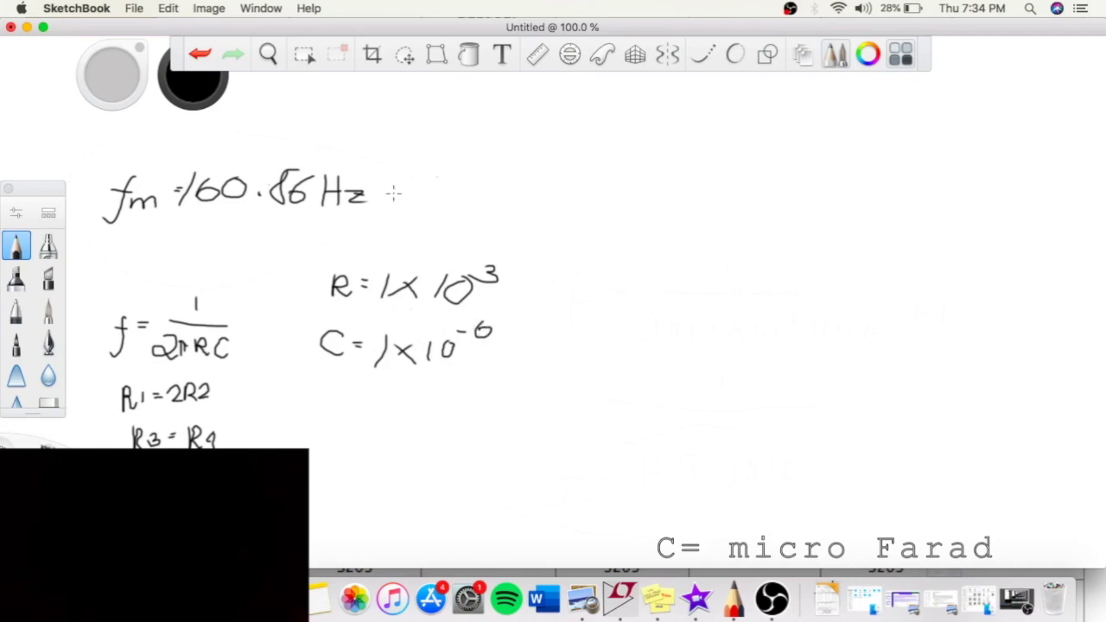
Step: Write out f = 1 / (2π · 1×10³ · 1×10⁻⁶) on the right
mouse_move(621, 223)
mouse_down()
mouse_move(596, 288)
mouse_move(634, 242)
mouse_up()
mouse_move(738, 199)
mouse_down()
mouse_move(738, 232)
mouse_move(799, 243)
mouse_up()
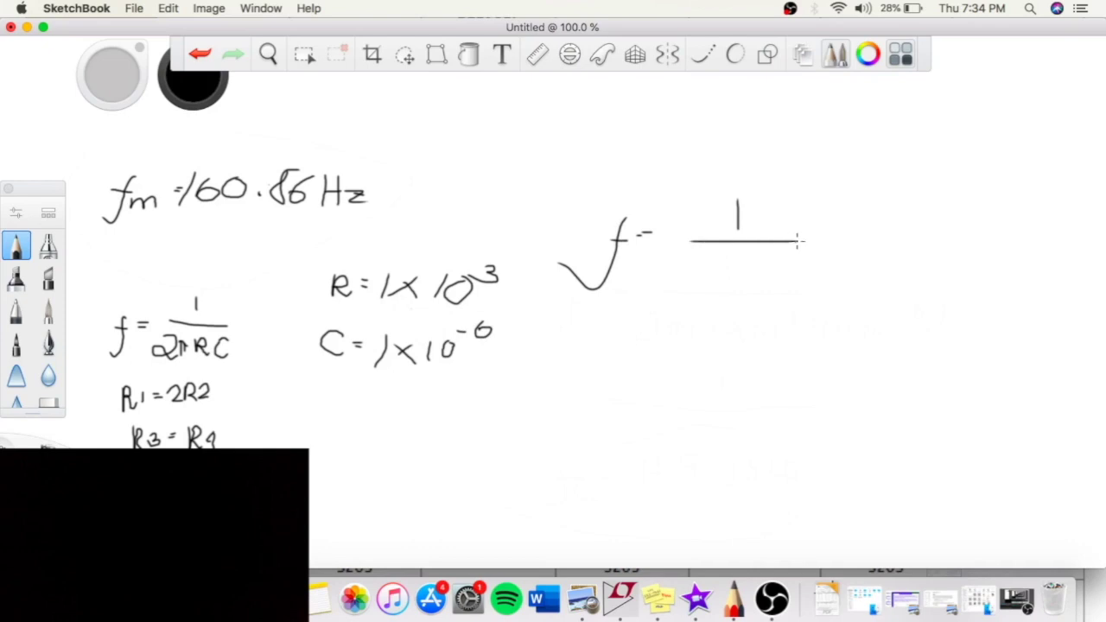
mouse_move(662, 278)
mouse_down()
mouse_move(691, 294)
mouse_move(700, 277)
mouse_move(744, 297)
mouse_move(762, 271)
mouse_move(763, 288)
mouse_move(773, 273)
mouse_move(776, 290)
mouse_move(807, 263)
mouse_up()
mouse_move(811, 258)
mouse_down()
mouse_move(834, 287)
mouse_move(864, 257)
mouse_move(863, 292)
mouse_up()
mouse_move(886, 251)
mouse_down()
mouse_move(904, 278)
mouse_move(919, 257)
mouse_move(915, 281)
mouse_move(925, 262)
mouse_move(926, 276)
mouse_move(949, 253)
mouse_move(976, 271)
mouse_up()
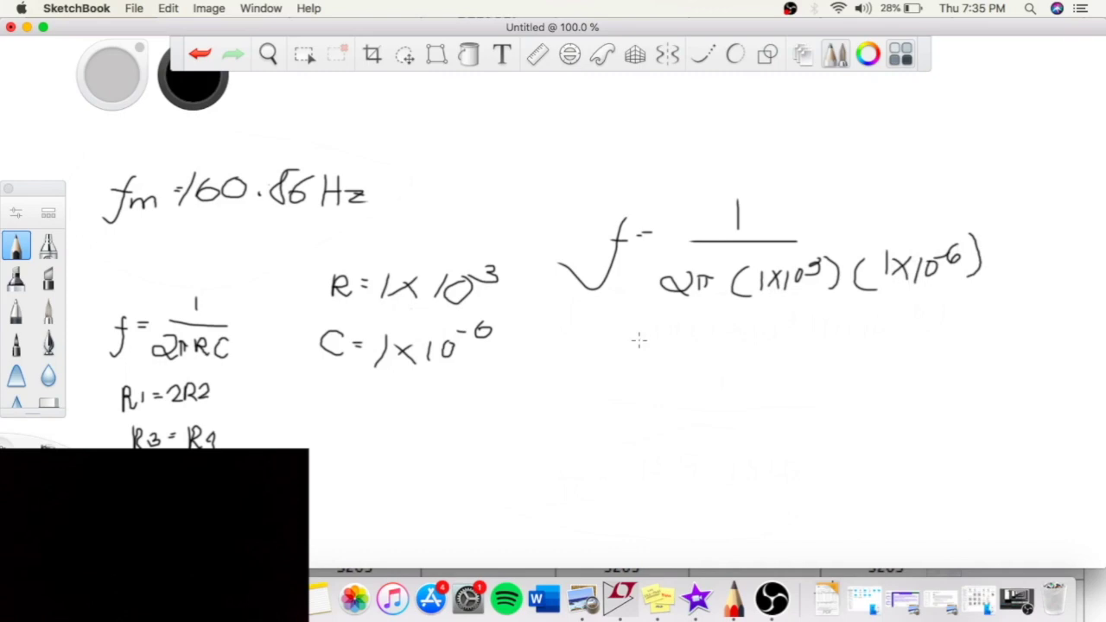
drag(639, 348, 654, 348)
Step: Write the result 159.15 Hz and circle it alongside fm = 160.86 Hz
drag(695, 347, 693, 382)
mouse_move(731, 351)
mouse_down()
mouse_move(702, 381)
mouse_move(736, 363)
mouse_move(745, 382)
mouse_move(773, 381)
mouse_up()
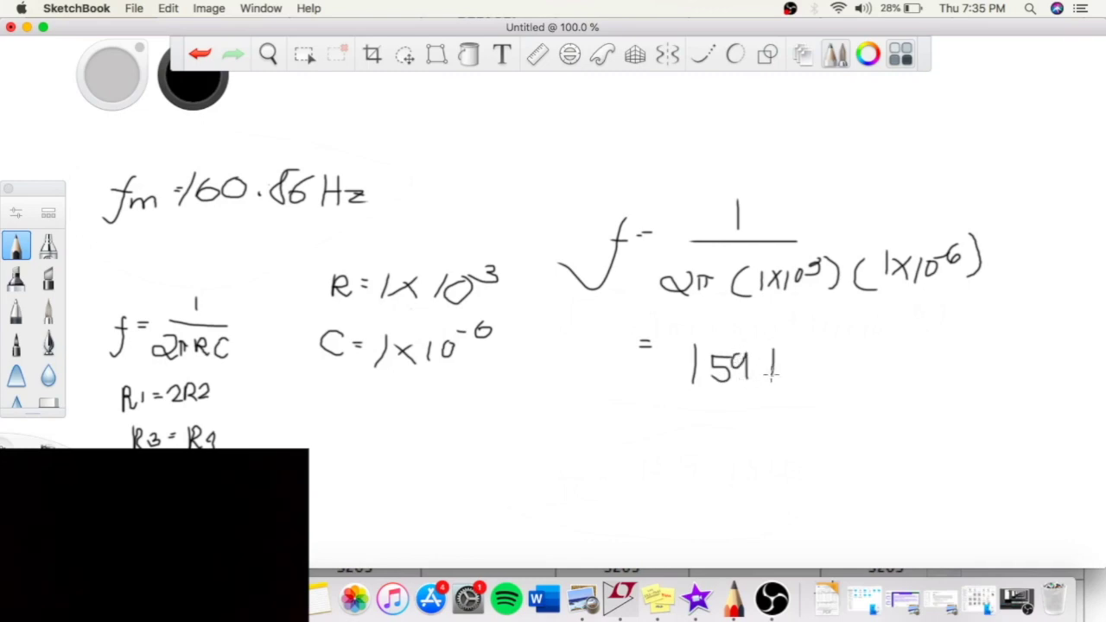
click(760, 370)
mouse_move(811, 350)
mouse_down()
mouse_move(794, 381)
mouse_move(838, 382)
mouse_move(840, 370)
mouse_move(866, 380)
mouse_up()
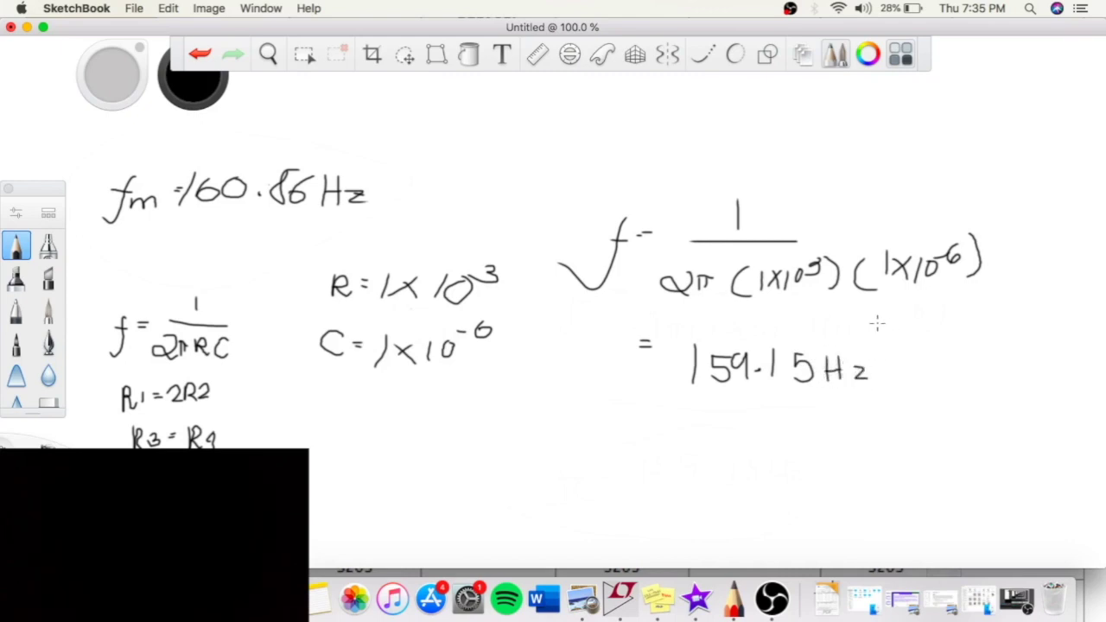
mouse_move(877, 323)
mouse_down()
mouse_move(662, 312)
mouse_move(597, 335)
mouse_move(712, 421)
mouse_move(875, 394)
mouse_move(885, 344)
mouse_move(857, 334)
mouse_up()
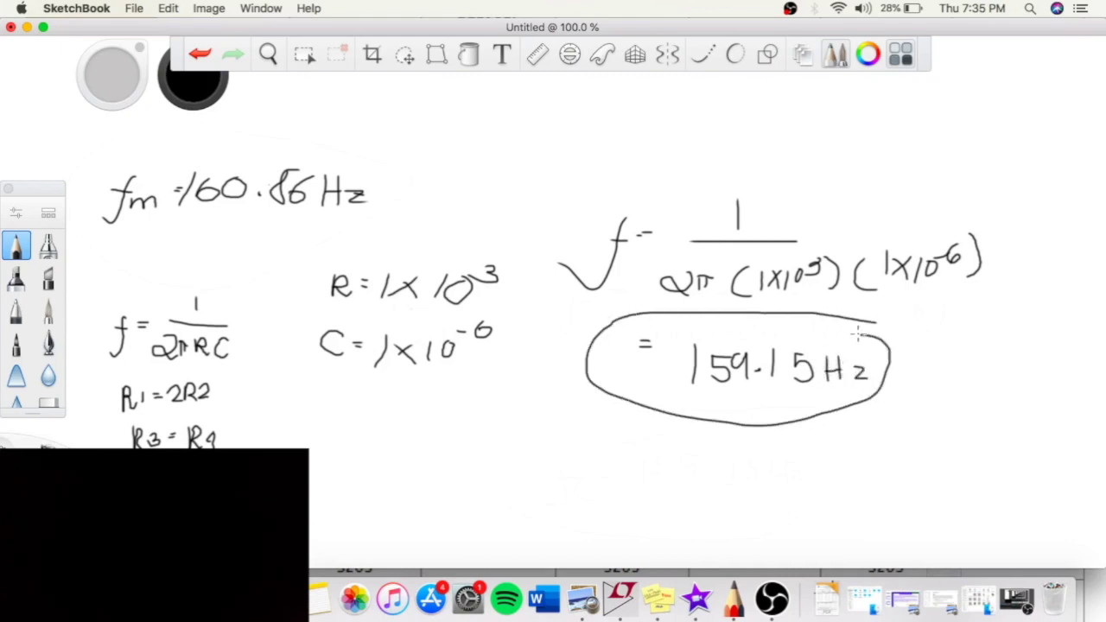
mouse_move(309, 153)
mouse_down()
mouse_move(238, 140)
mouse_move(140, 166)
mouse_move(94, 228)
mouse_move(251, 271)
mouse_move(380, 228)
mouse_move(380, 173)
mouse_move(285, 152)
mouse_up()
mouse_move(614, 338)
mouse_down()
mouse_move(593, 369)
mouse_move(595, 351)
mouse_move(630, 370)
mouse_up()
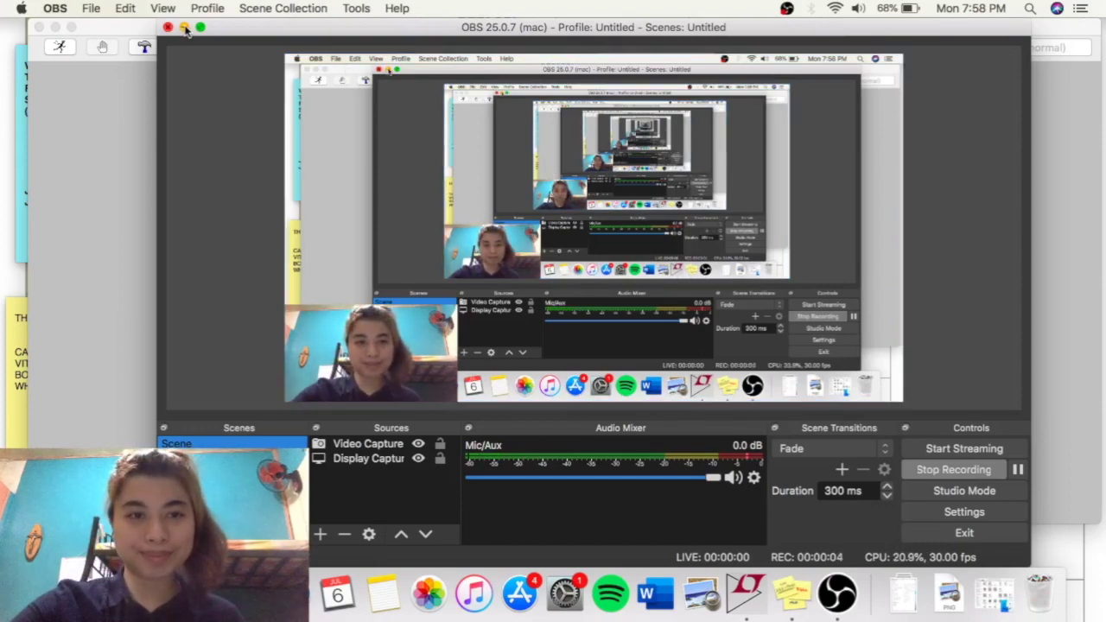
Step: Minimize OBS to reveal the LTspice Wien-bridge schematic
click(184, 28)
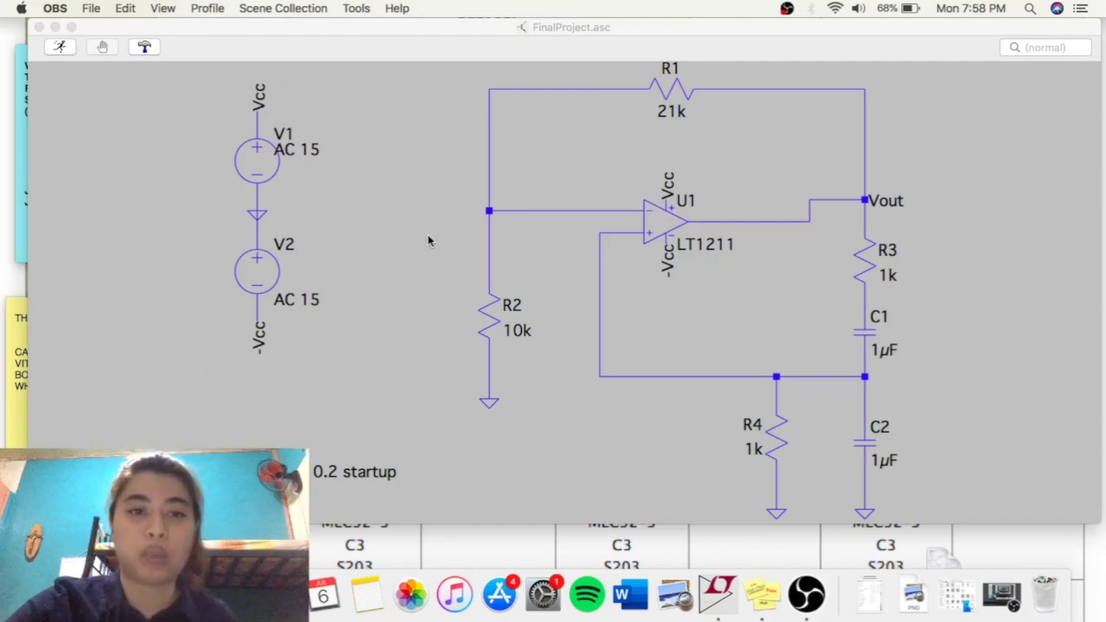
Step: Start a new SPICE directive from the schematic's Draft right-click menu
right_click(475, 447)
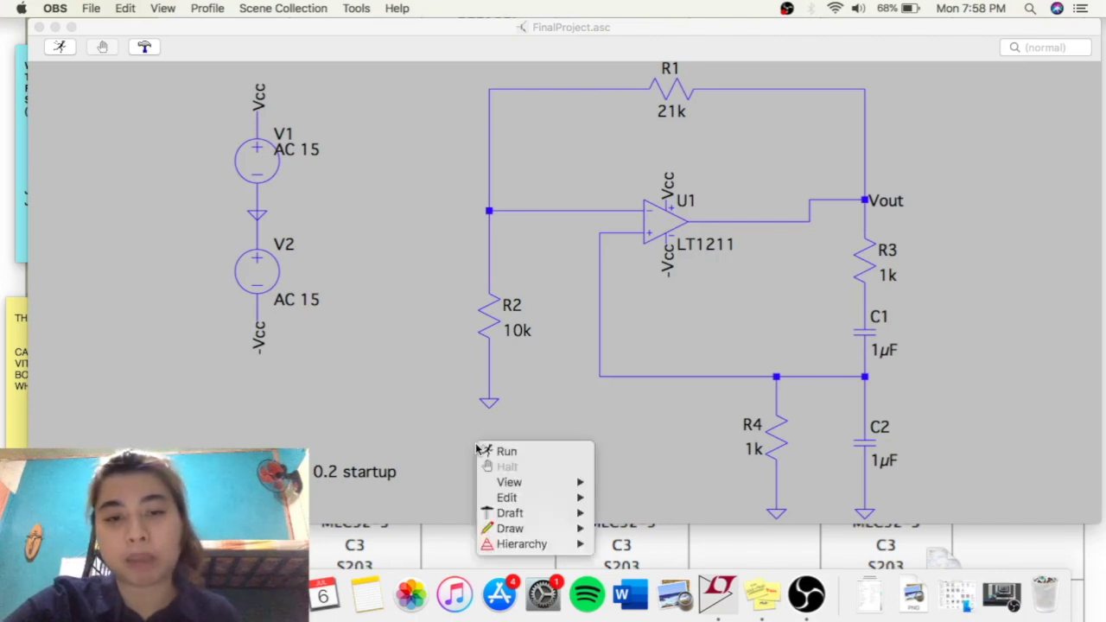
mouse_move(583, 505)
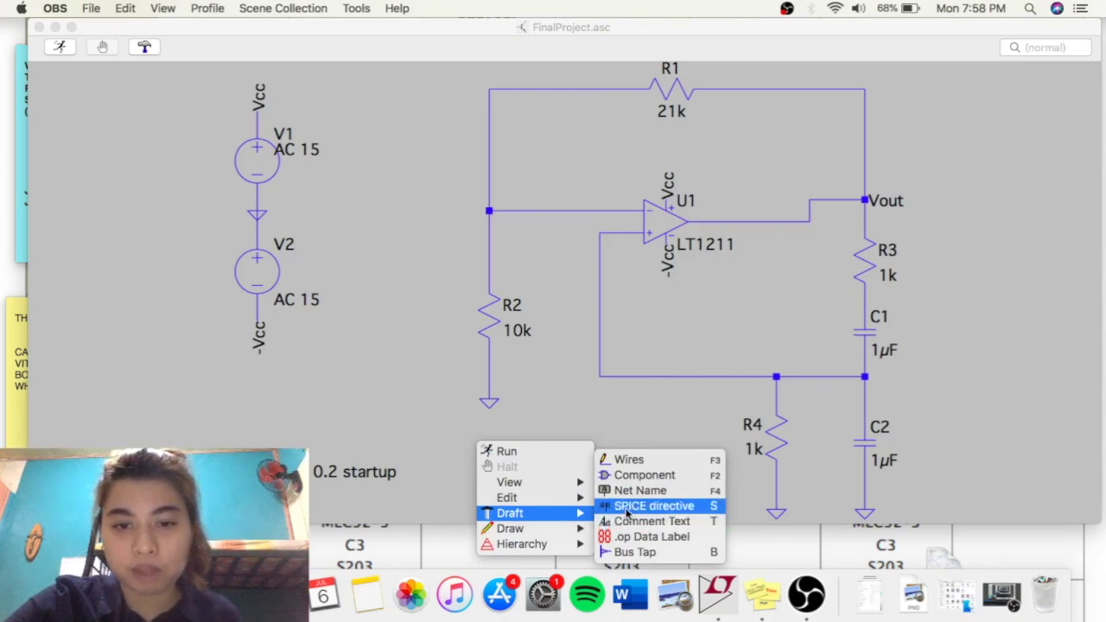
click(627, 506)
Step: Build the directive '.ac oct 100 1 1000' with the Analysis Cmd helper and confirm it
right_click(472, 140)
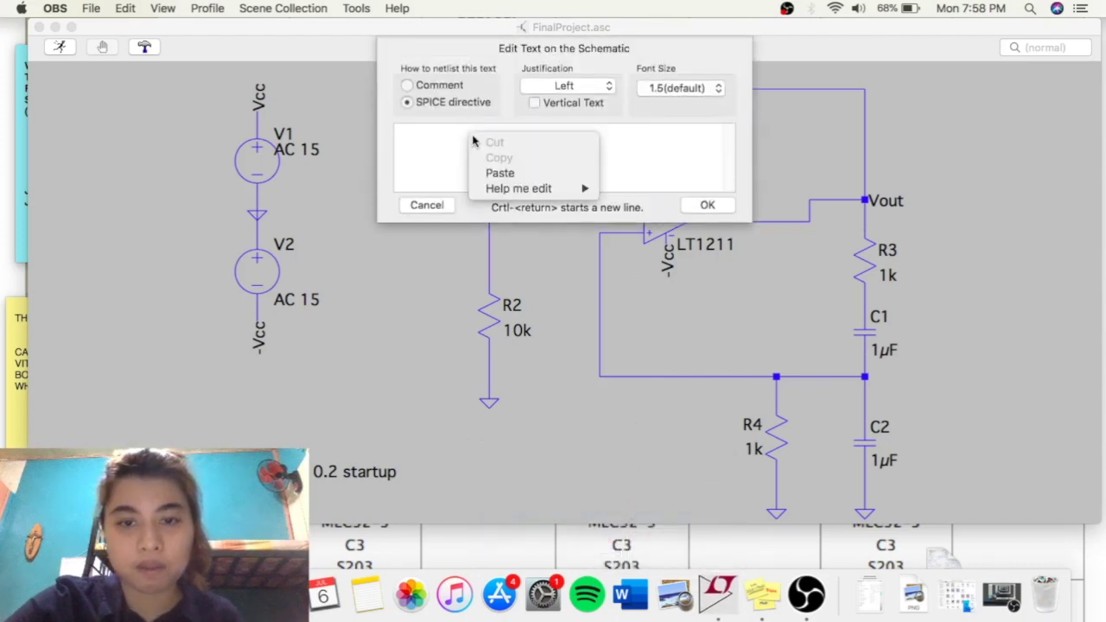
mouse_move(545, 190)
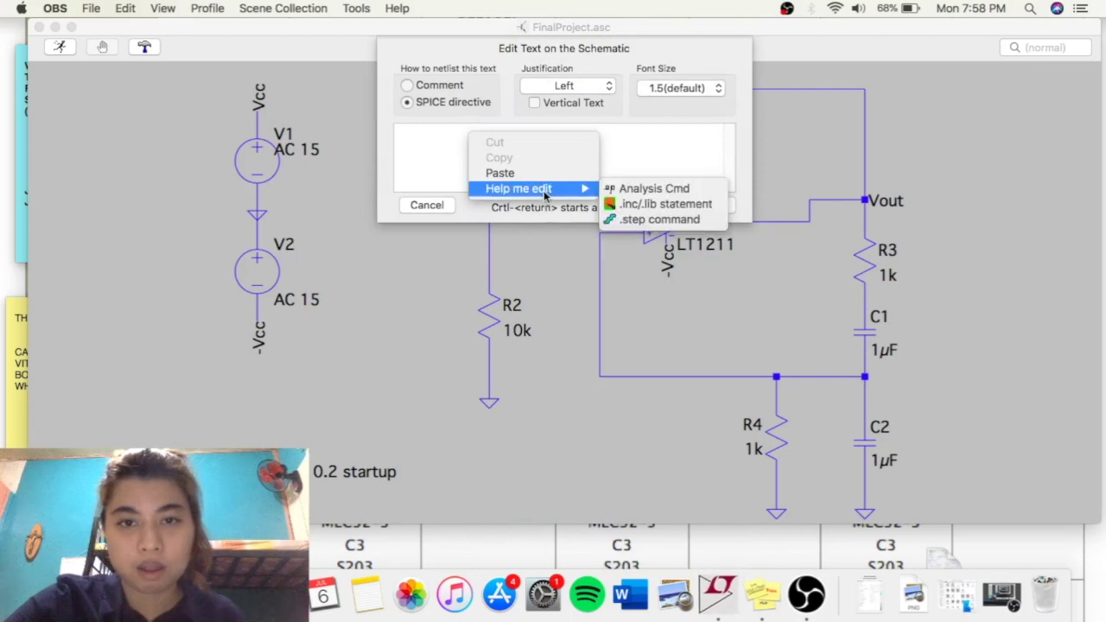
click(644, 189)
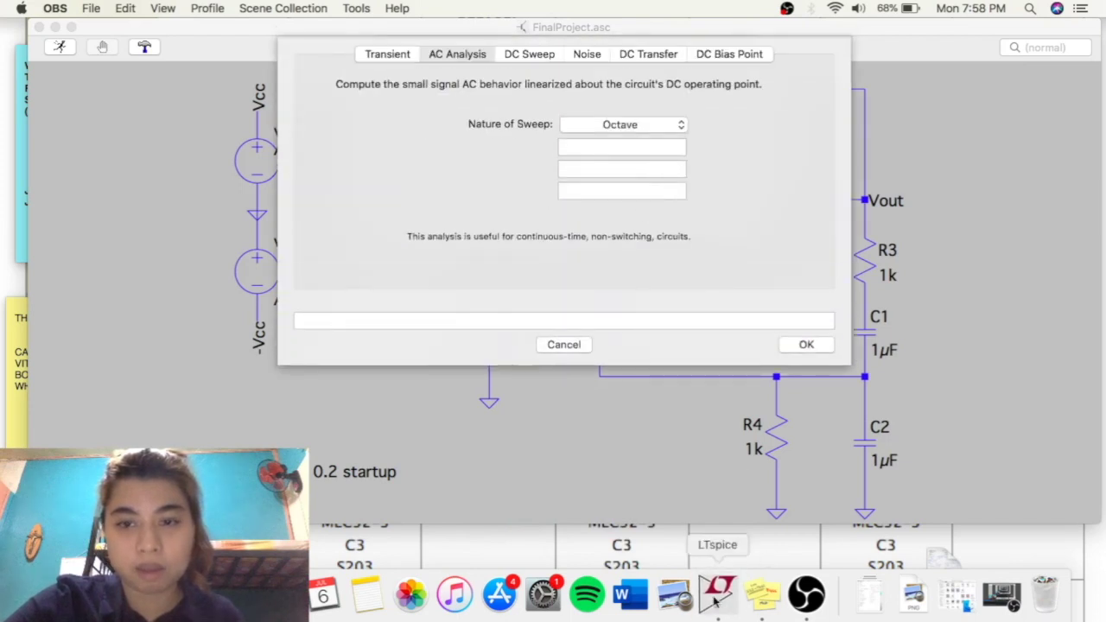
click(707, 605)
key(Tab)
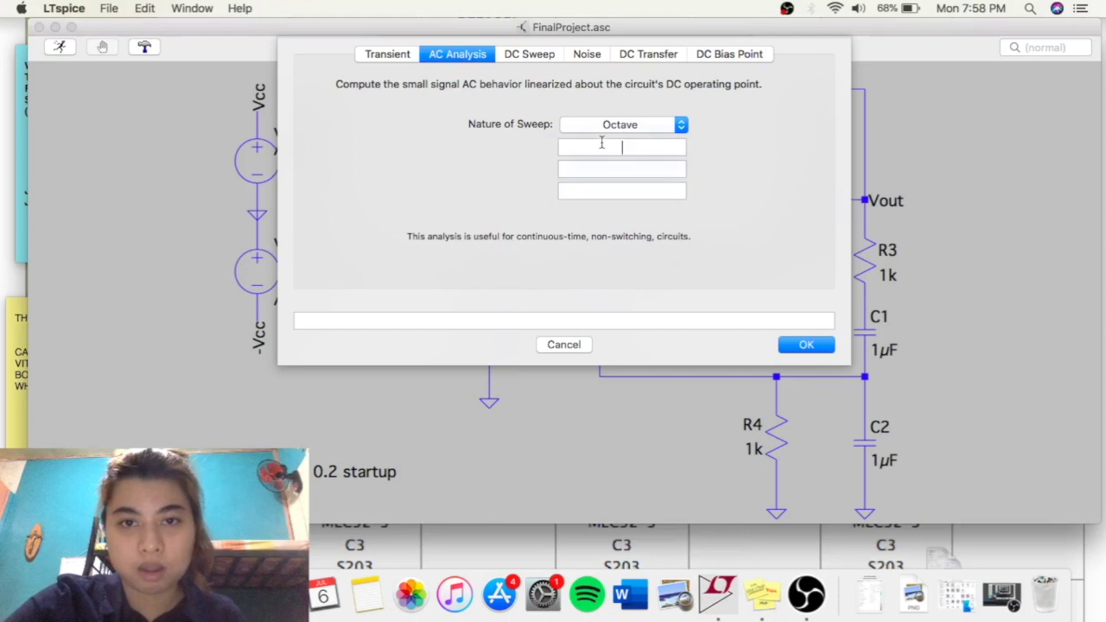
click(565, 320)
text(.ac oct 100 1 1000)
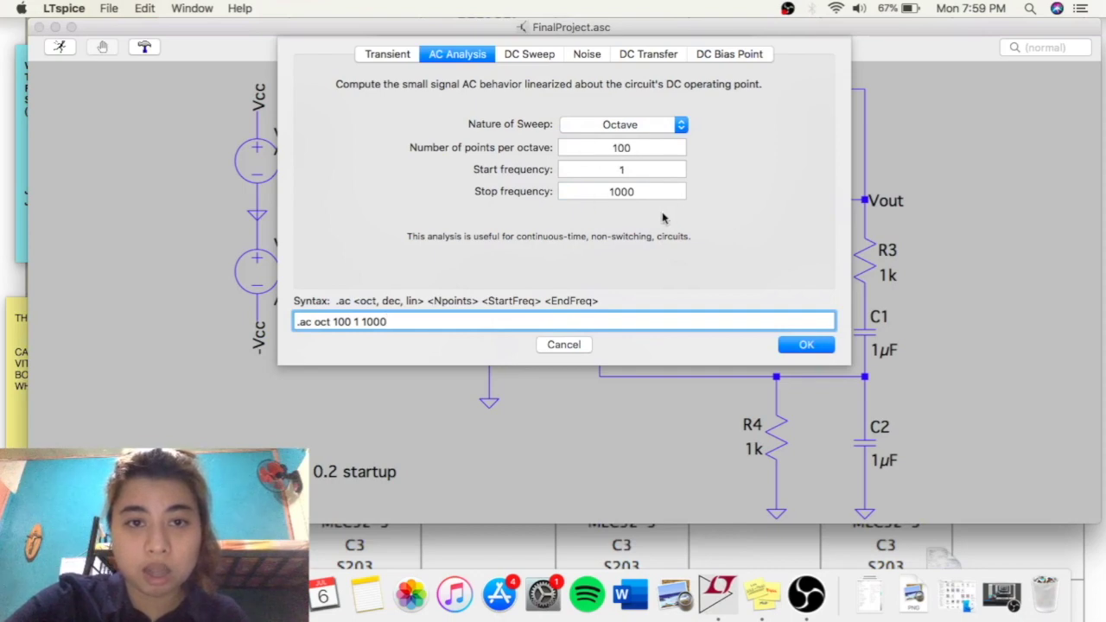
click(651, 192)
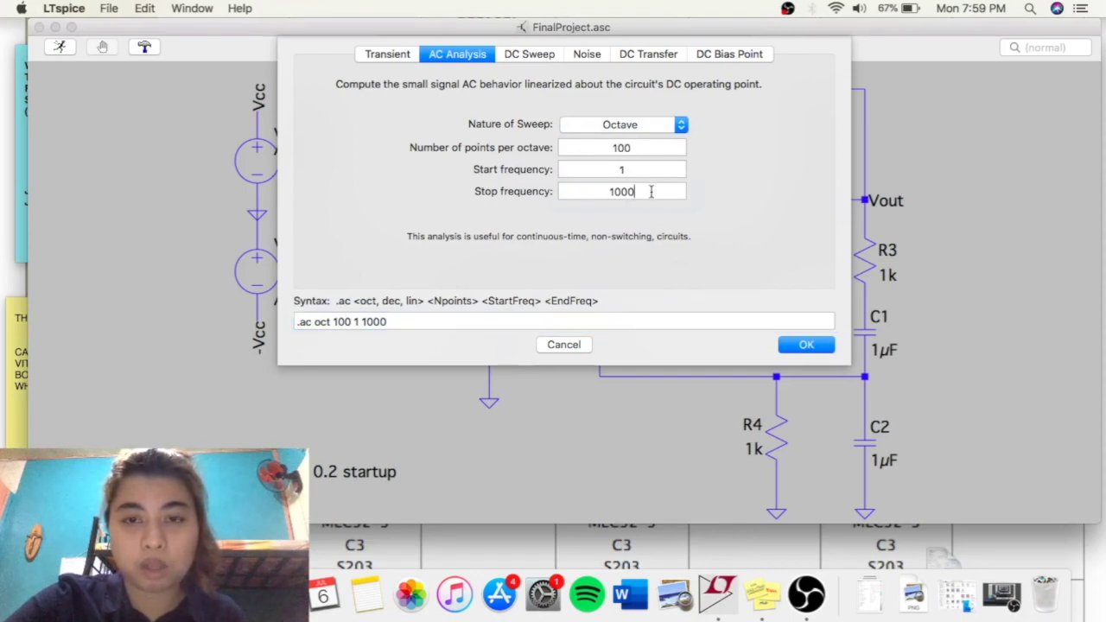
click(805, 345)
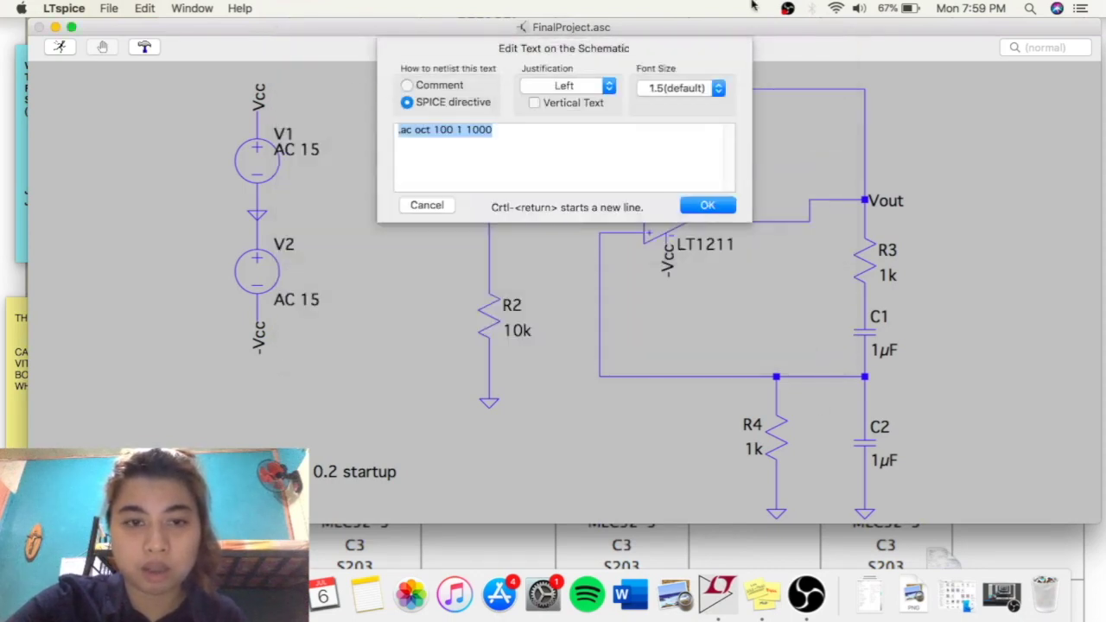
click(720, 210)
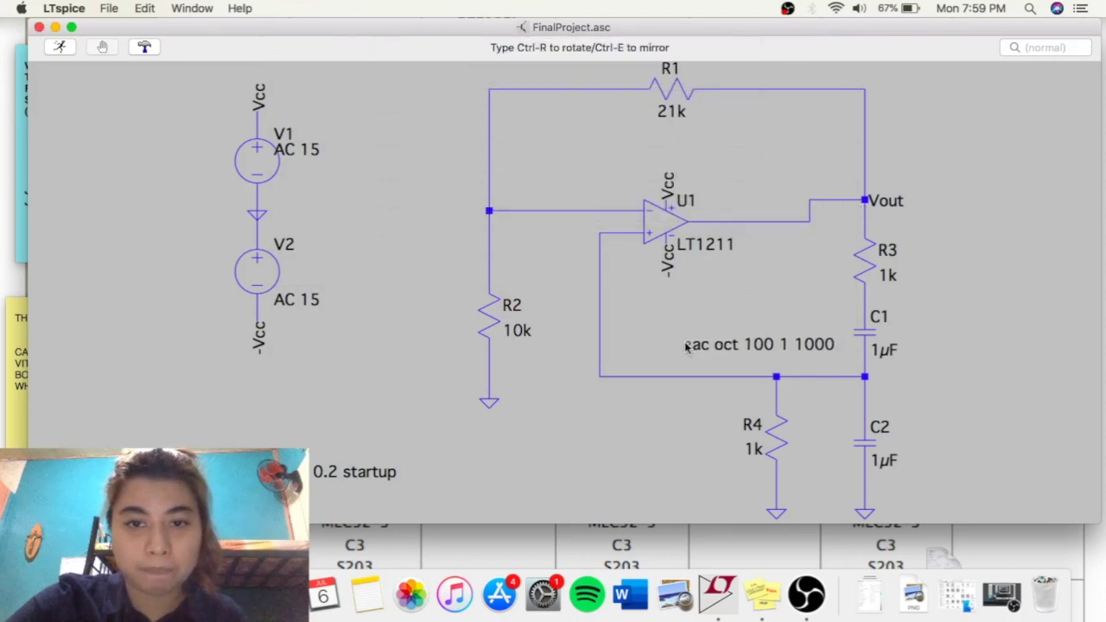
Step: Place the .ac directive below the circuit, run it, plot V(vout), and enlarge the plot window
click(458, 474)
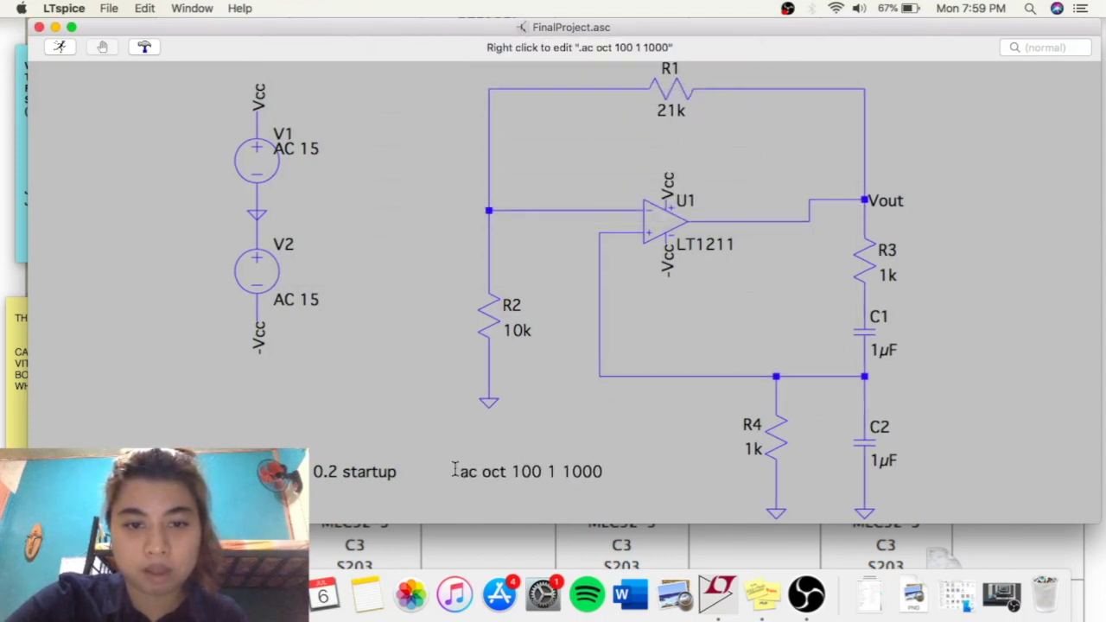
click(58, 49)
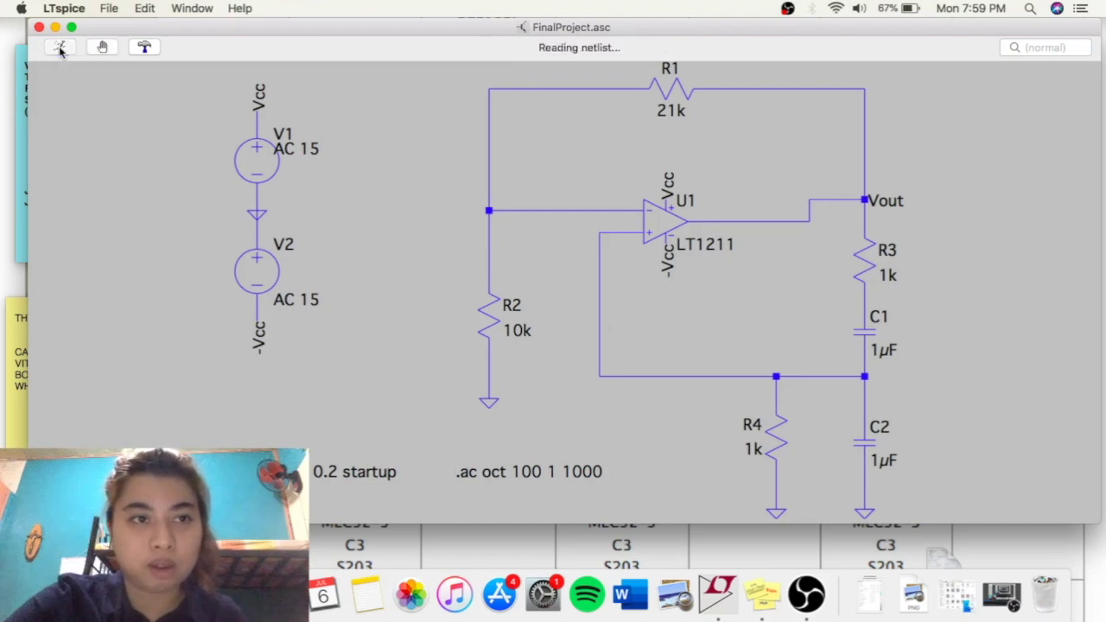
click(866, 201)
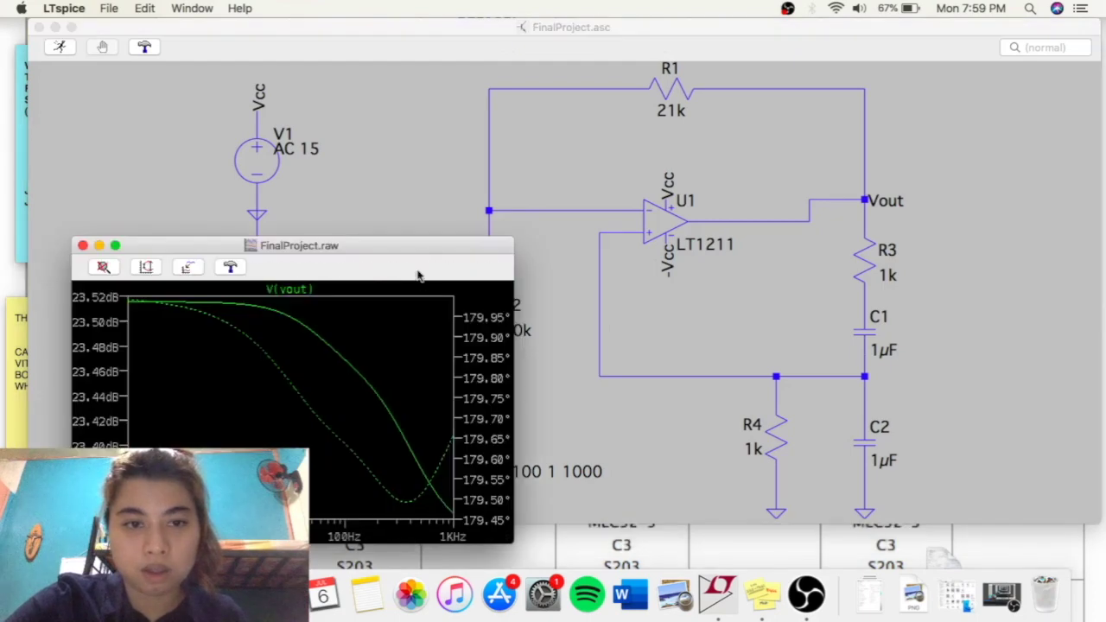
drag(417, 275, 396, 128)
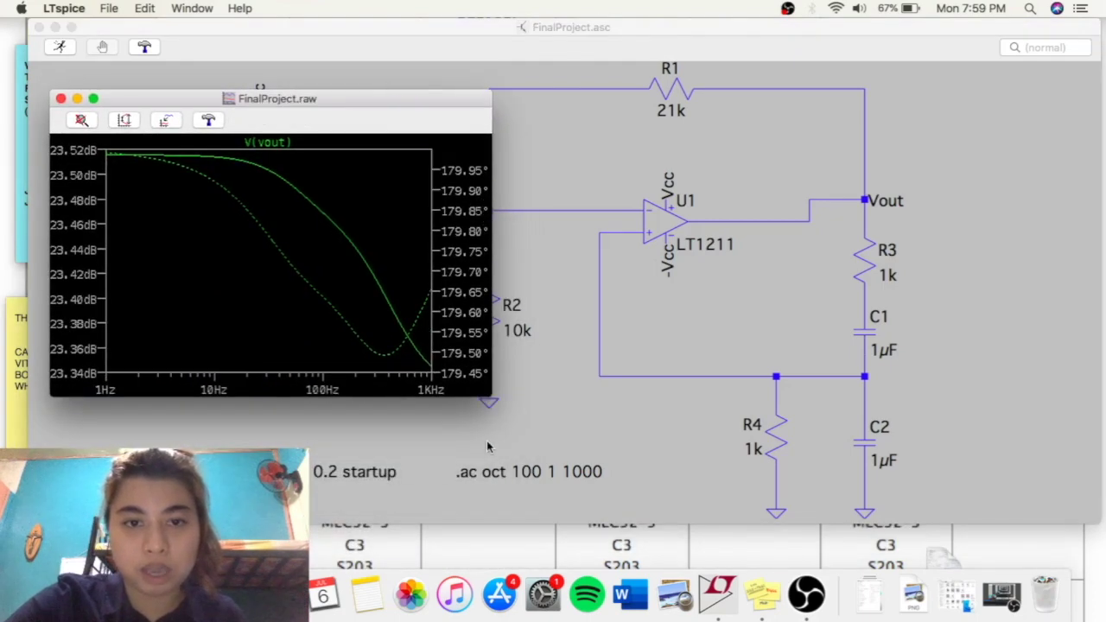
drag(491, 396, 988, 558)
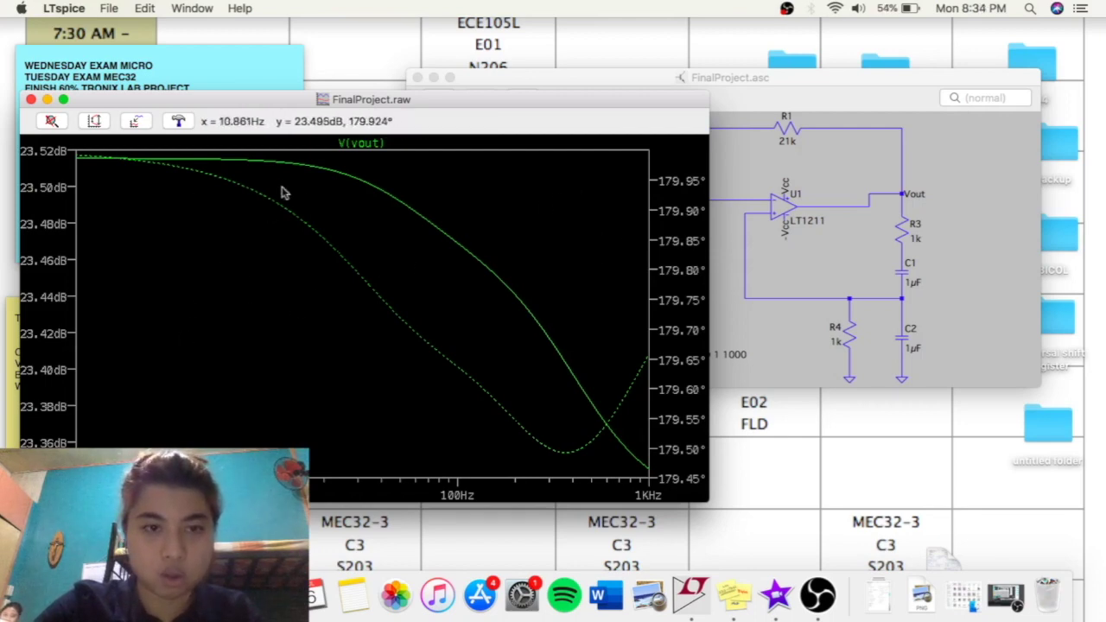
Step: Put Cursor 1 on V(vout) at 19.91 Hz, reading 23.51 dB and 179.85° phase
click(367, 141)
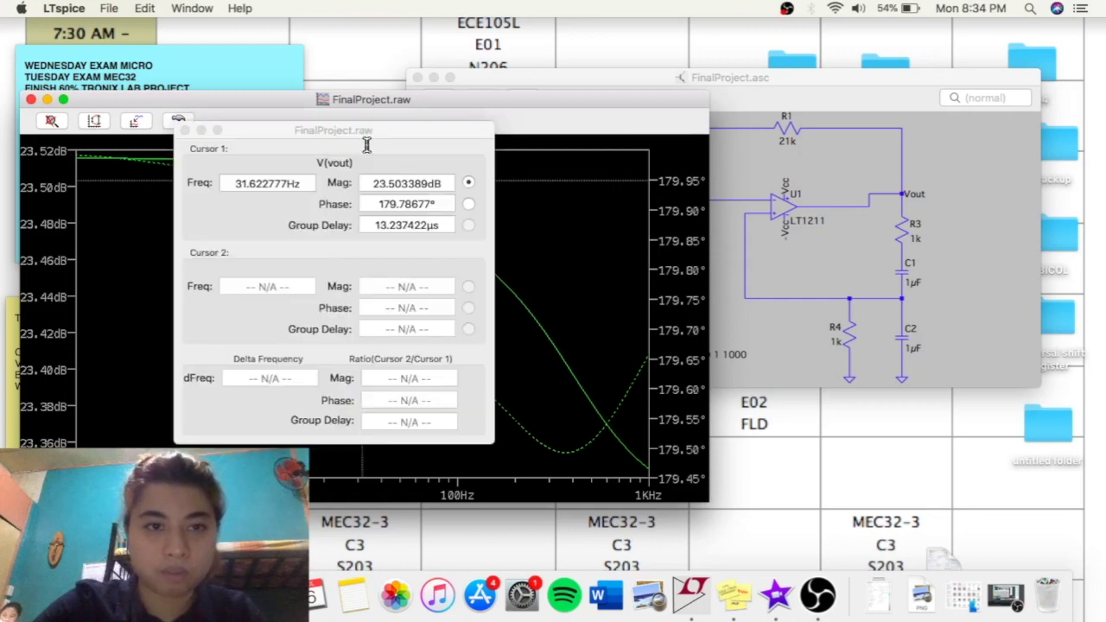
drag(234, 132, 640, 145)
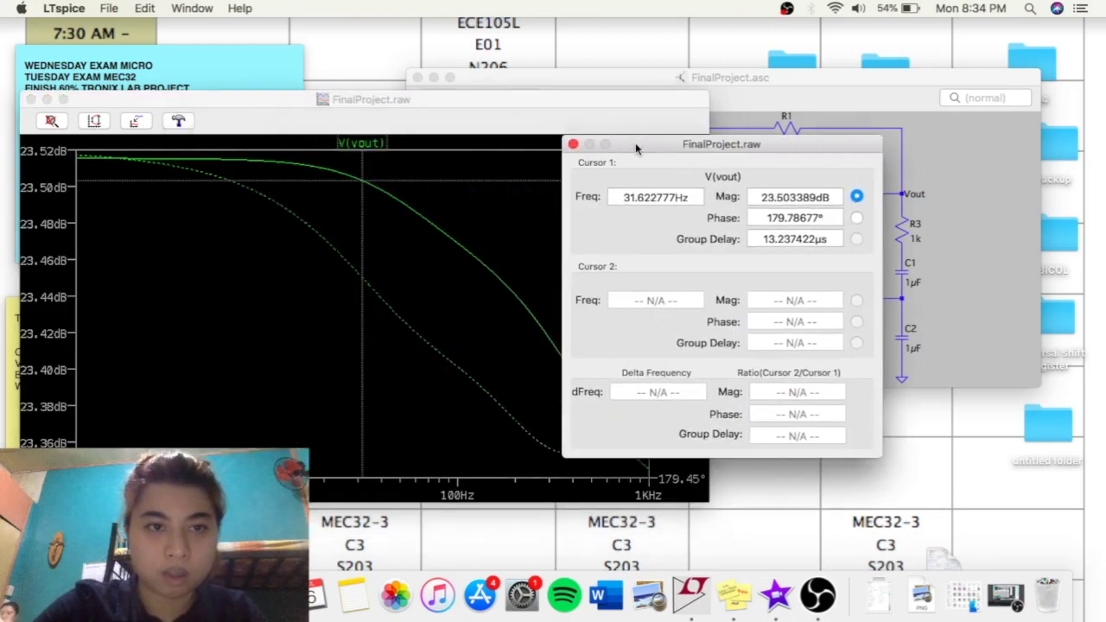
click(363, 185)
drag(362, 184, 324, 170)
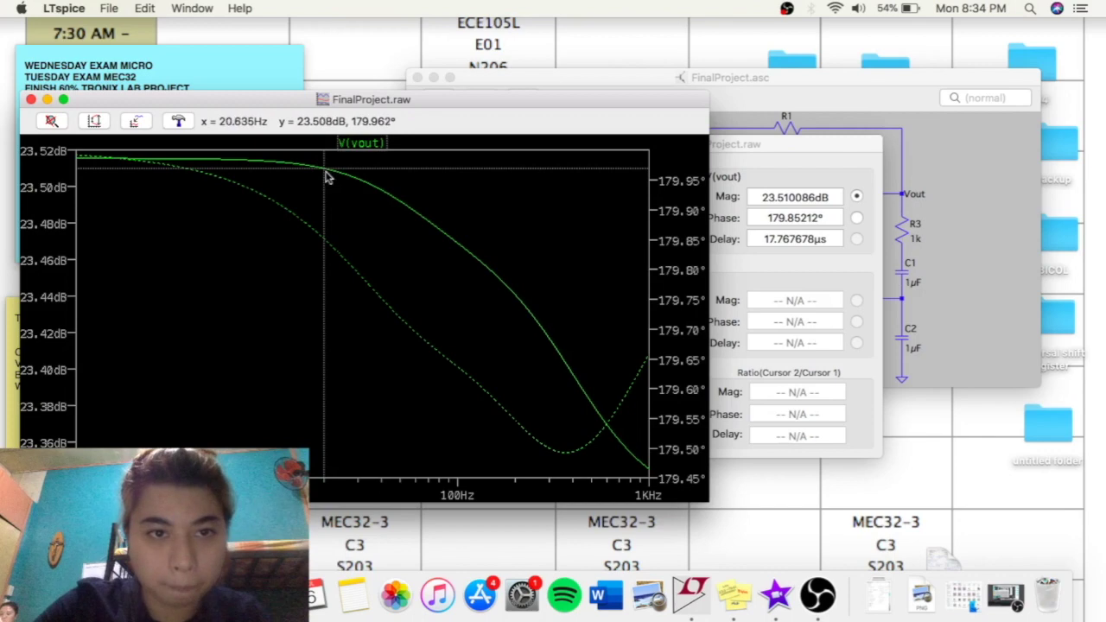
click(723, 164)
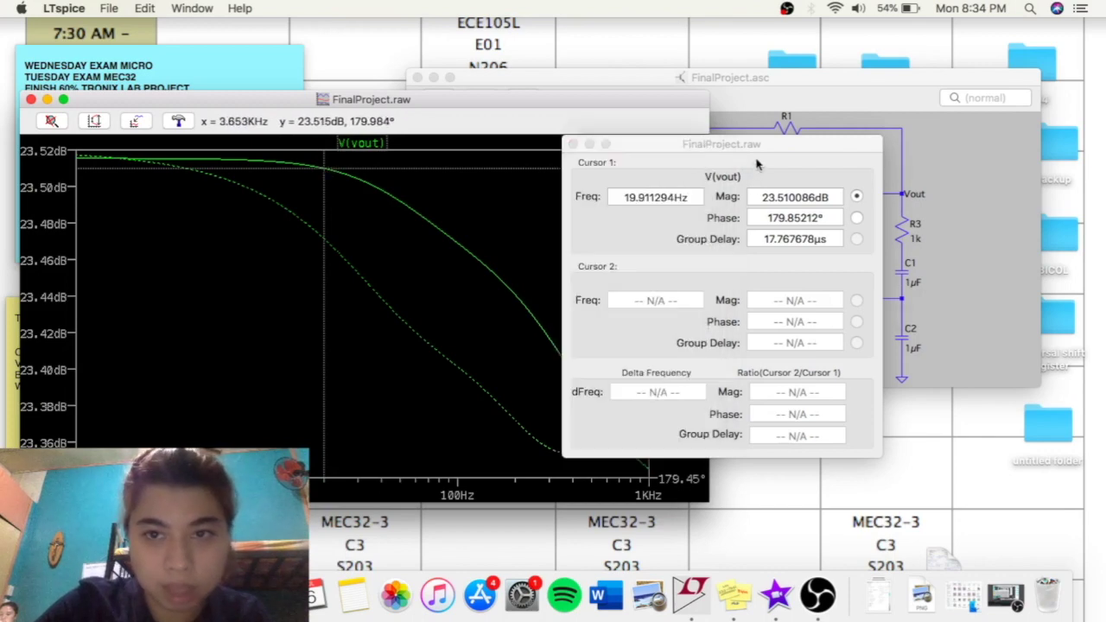
drag(665, 157, 765, 90)
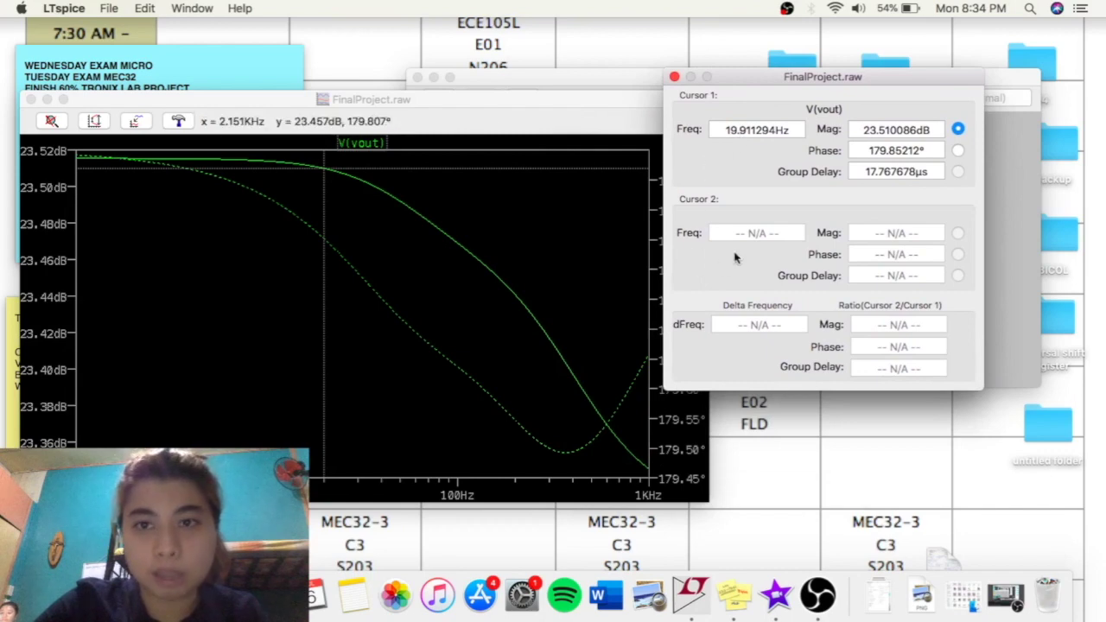